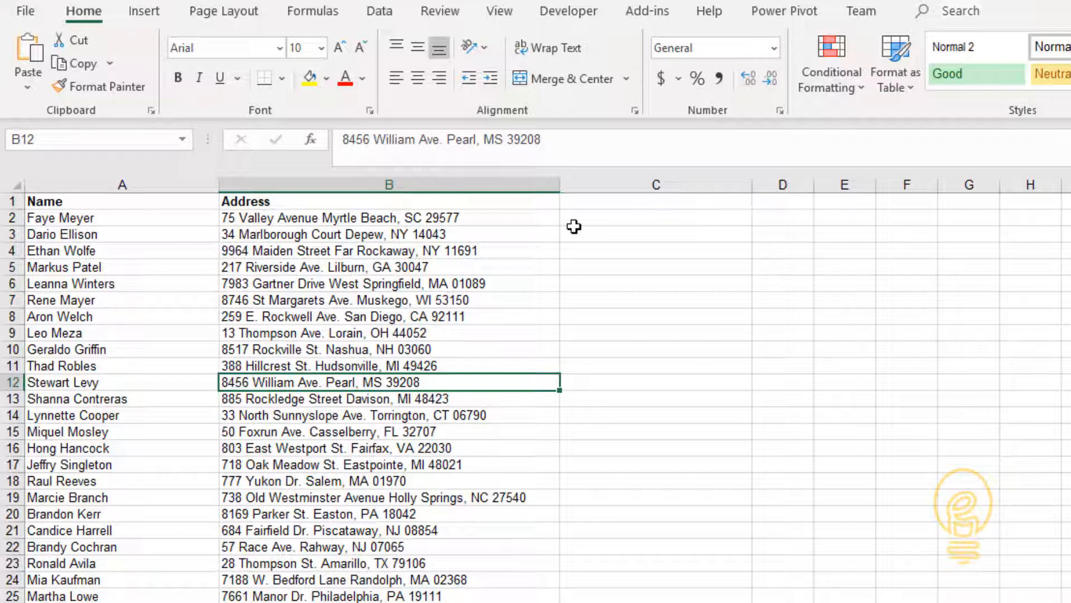
Add the headings RSVP in C1 and Plus One in D1.
{"action": "left_click", "coordinate": [609, 224]}
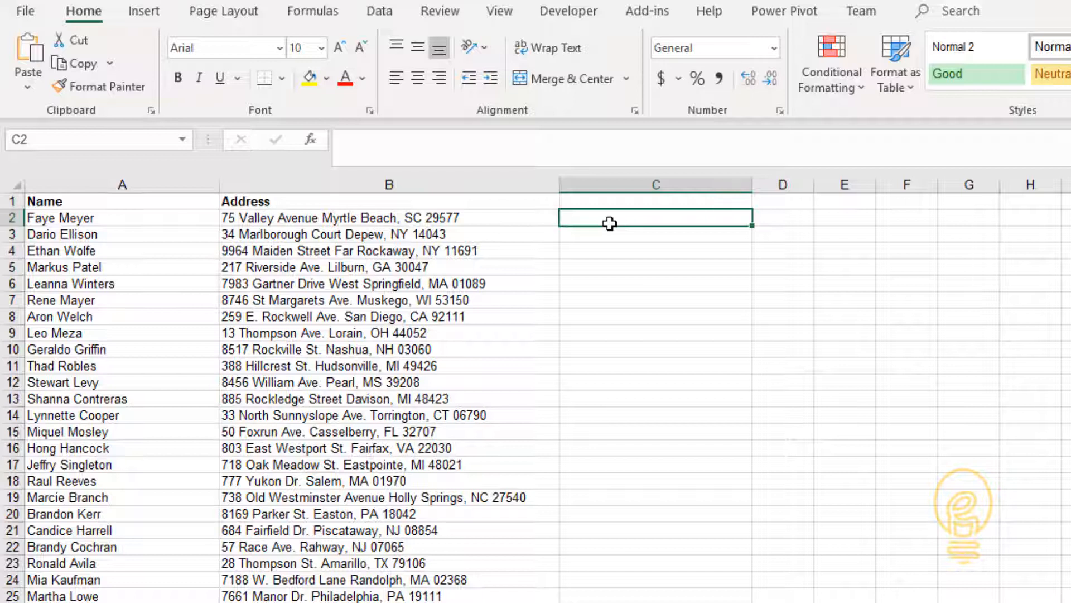
{"action": "scroll", "coordinate": [610, 224], "scroll_direction": "down", "scroll_amount": 19}
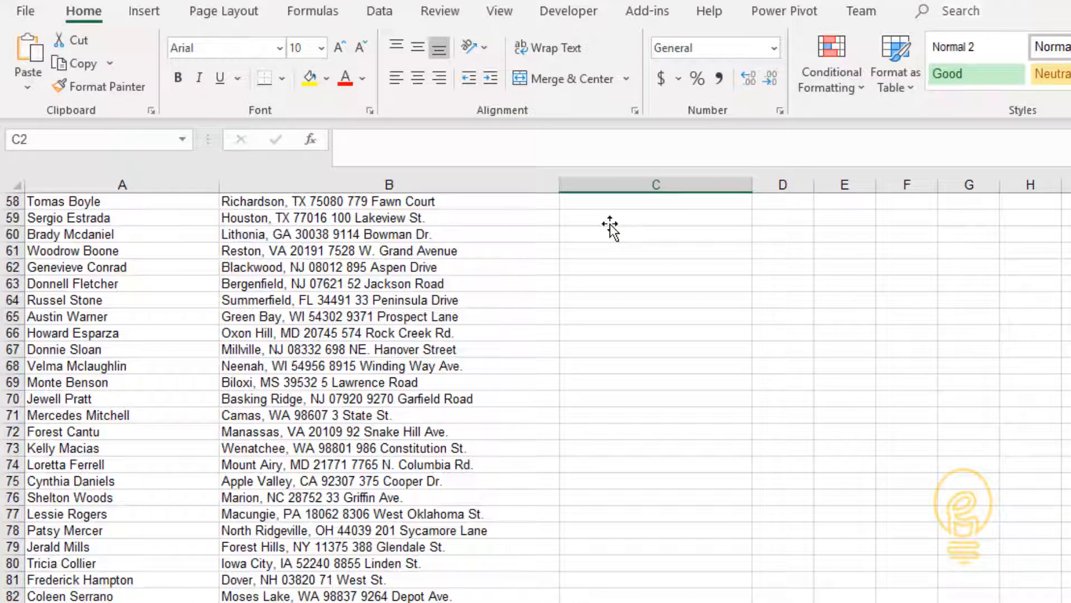
{"action": "scroll", "coordinate": [610, 228], "scroll_direction": "down", "scroll_amount": 20}
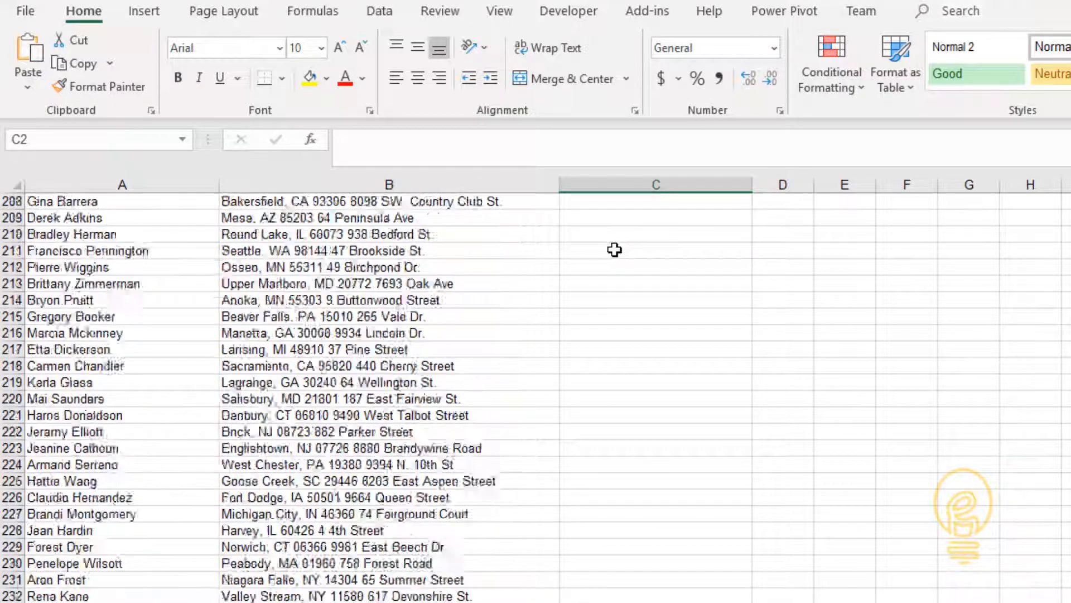
{"action": "scroll", "coordinate": [615, 250], "scroll_direction": "down", "scroll_amount": 20}
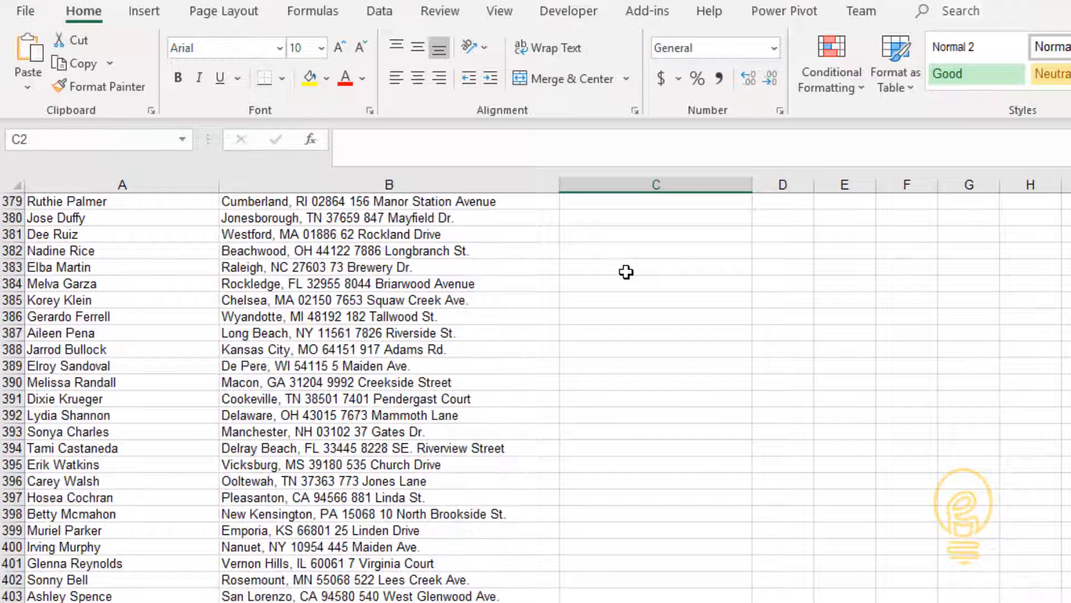
{"action": "scroll", "coordinate": [626, 272], "scroll_direction": "down", "scroll_amount": 18}
{"action": "scroll", "coordinate": [626, 268], "scroll_direction": "up", "scroll_amount": 8}
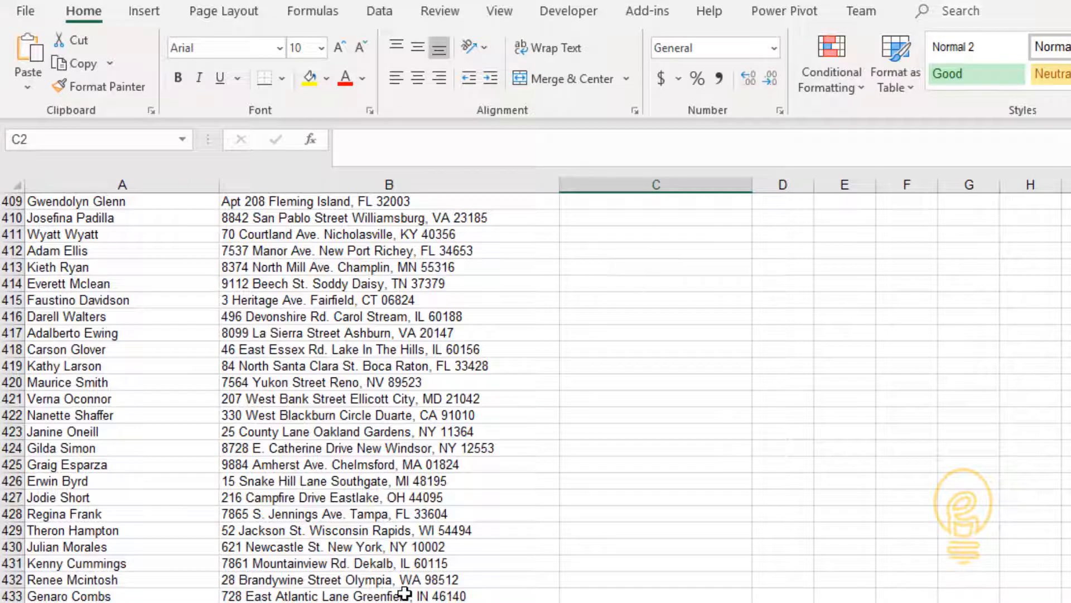
{"action": "scroll", "coordinate": [600, 598], "scroll_direction": "up", "scroll_amount": 20}
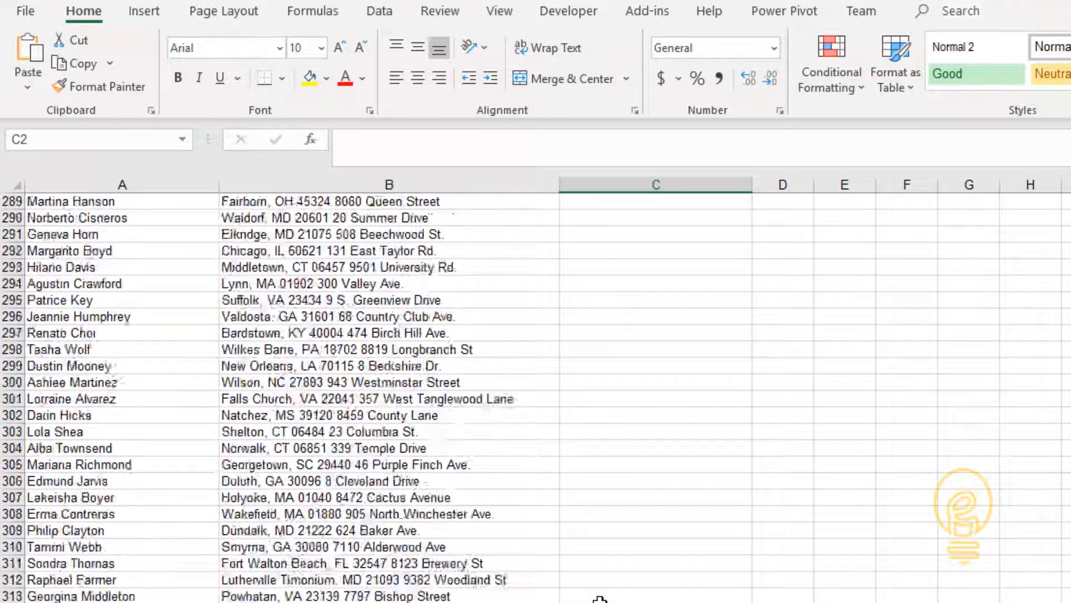
{"action": "scroll", "coordinate": [600, 598], "scroll_direction": "up", "scroll_amount": 20}
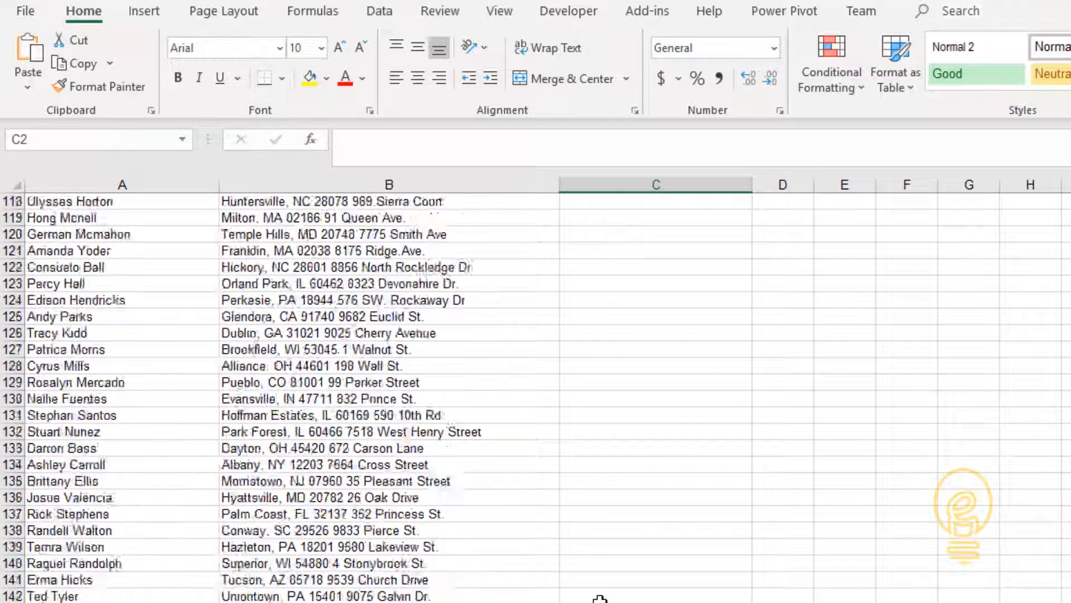
{"action": "scroll", "coordinate": [600, 598], "scroll_direction": "up", "scroll_amount": 20}
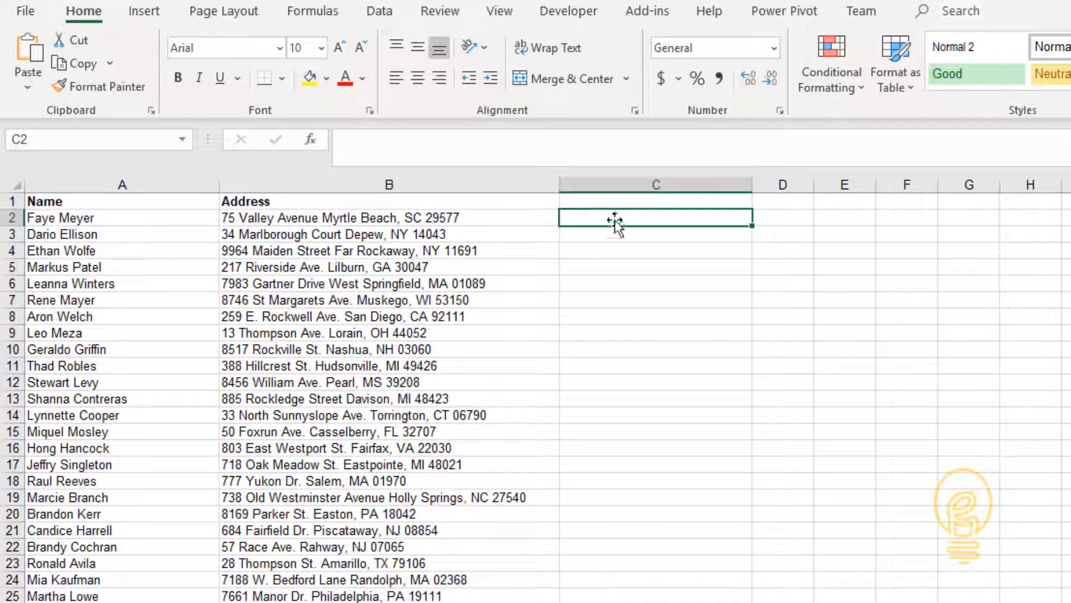
{"action": "left_click", "coordinate": [627, 200]}
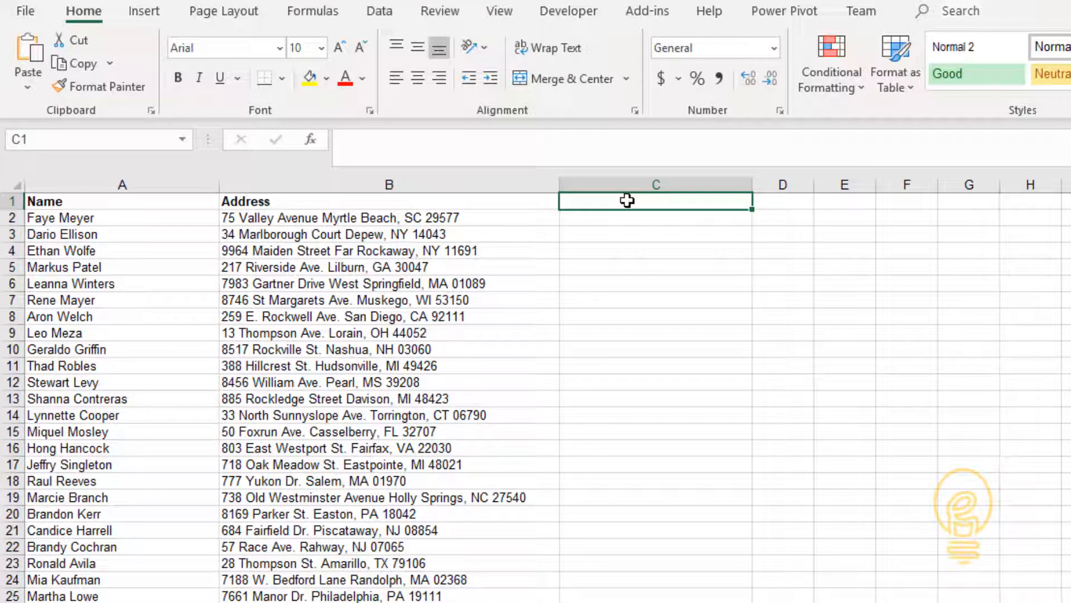
{"action": "type", "text": "RSVP"}
{"action": "key", "text": "Tab"}
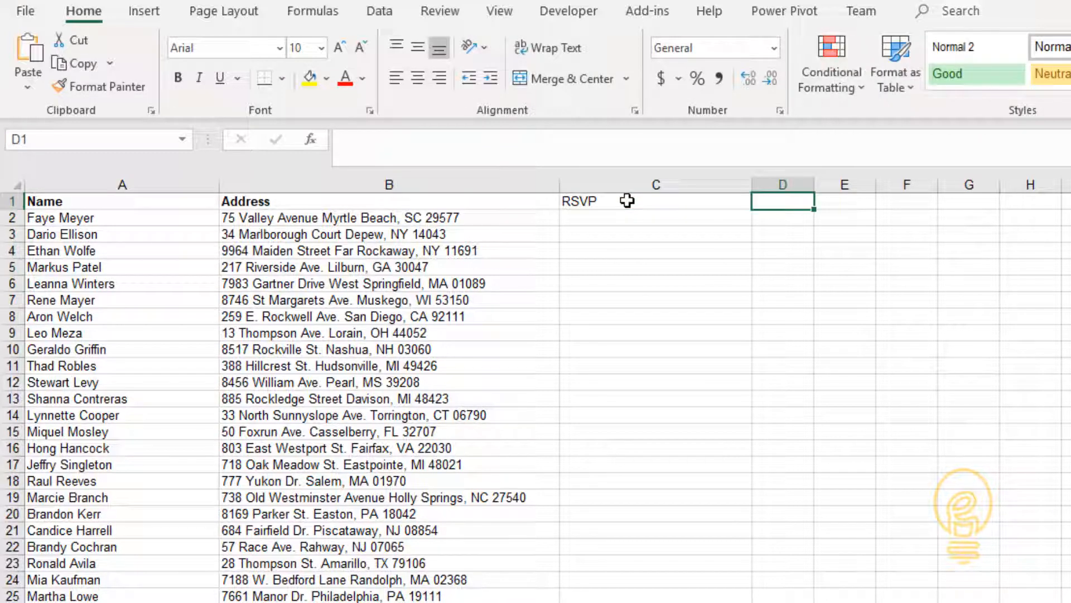
{"action": "type", "text": "Plus One"}
{"action": "key", "text": "Return"}
Turn on filters for the whole guest list.
{"action": "key", "text": "ctrl+Home"}
{"action": "key", "text": "ctrl+shift+End"}
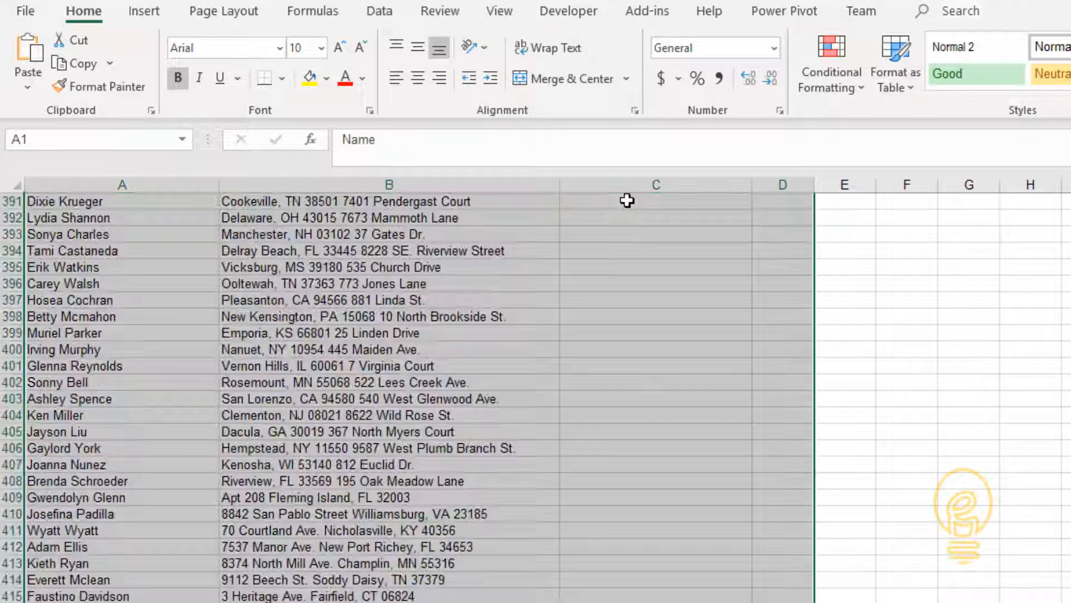
{"action": "left_click", "coordinate": [380, 11]}
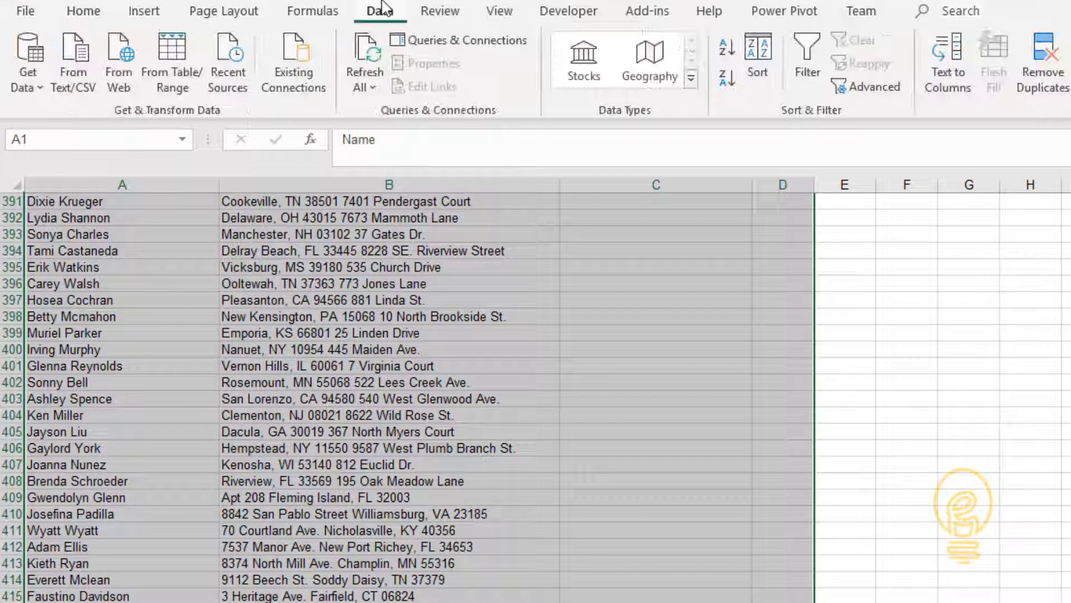
{"action": "left_click", "coordinate": [807, 62]}
Filter Name to one guest and mark their RSVP and Plus One as YES.
{"action": "left_click", "coordinate": [548, 252]}
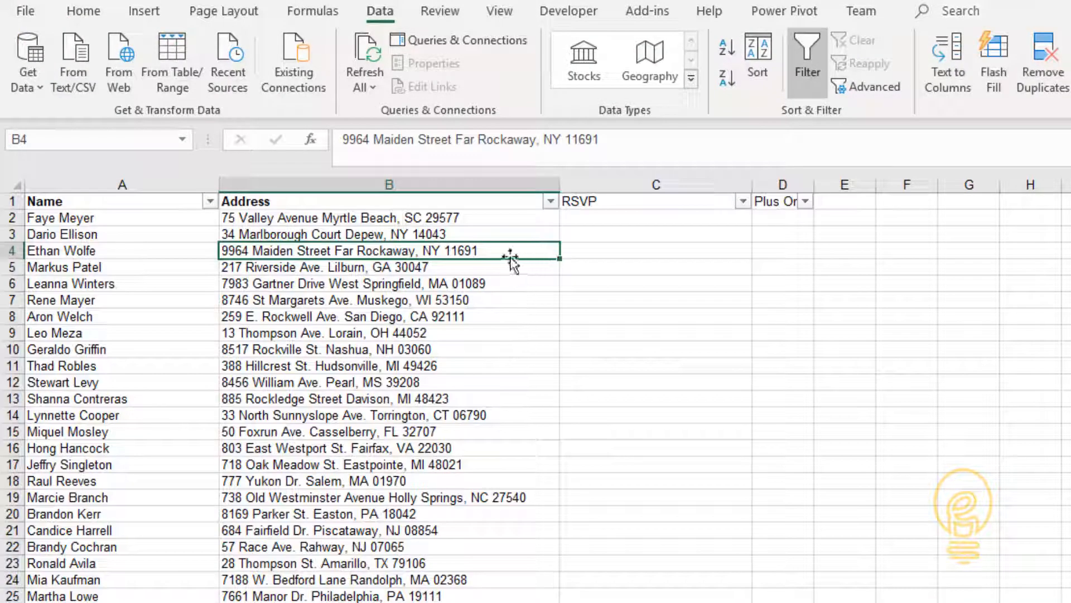
{"action": "left_click", "coordinate": [210, 201]}
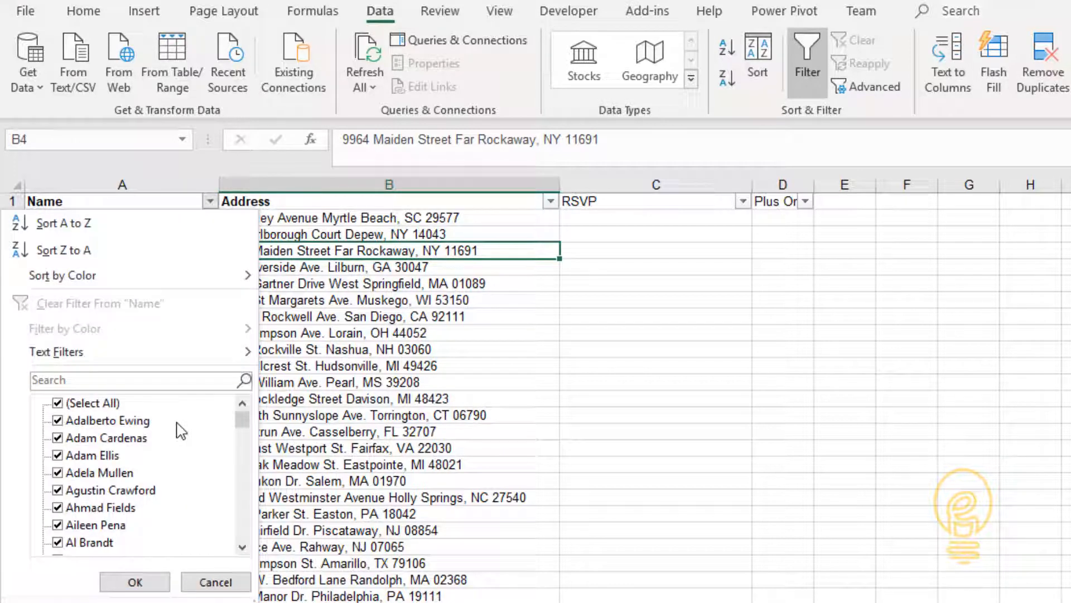
{"action": "left_click", "coordinate": [83, 402]}
{"action": "scroll", "coordinate": [144, 499], "scroll_direction": "down", "scroll_amount": 15}
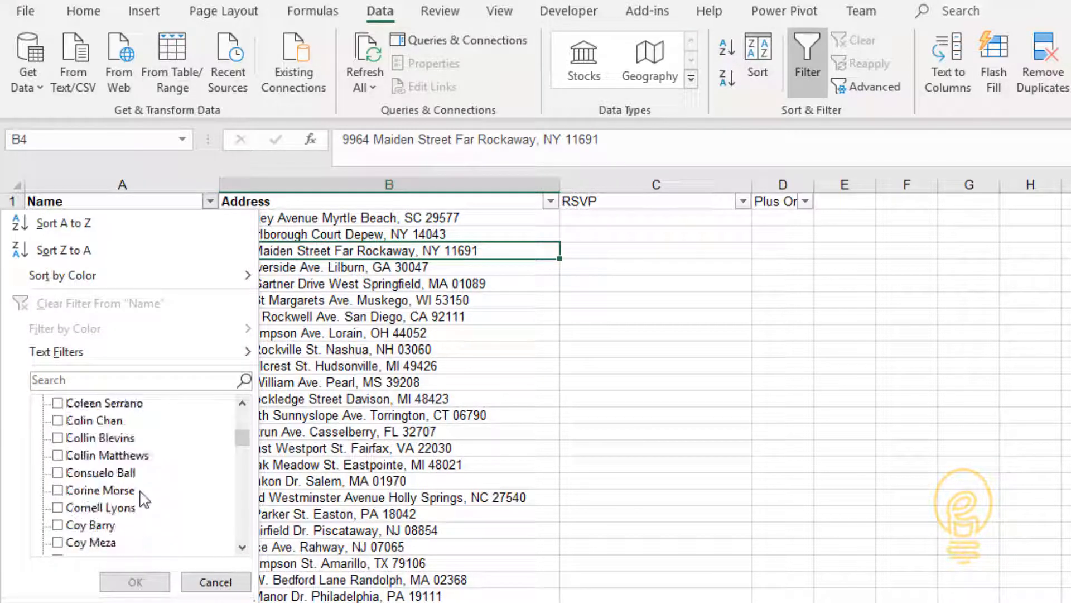
{"action": "scroll", "coordinate": [144, 499], "scroll_direction": "down", "scroll_amount": 4}
{"action": "left_click", "coordinate": [58, 507]}
{"action": "left_click", "coordinate": [135, 582]}
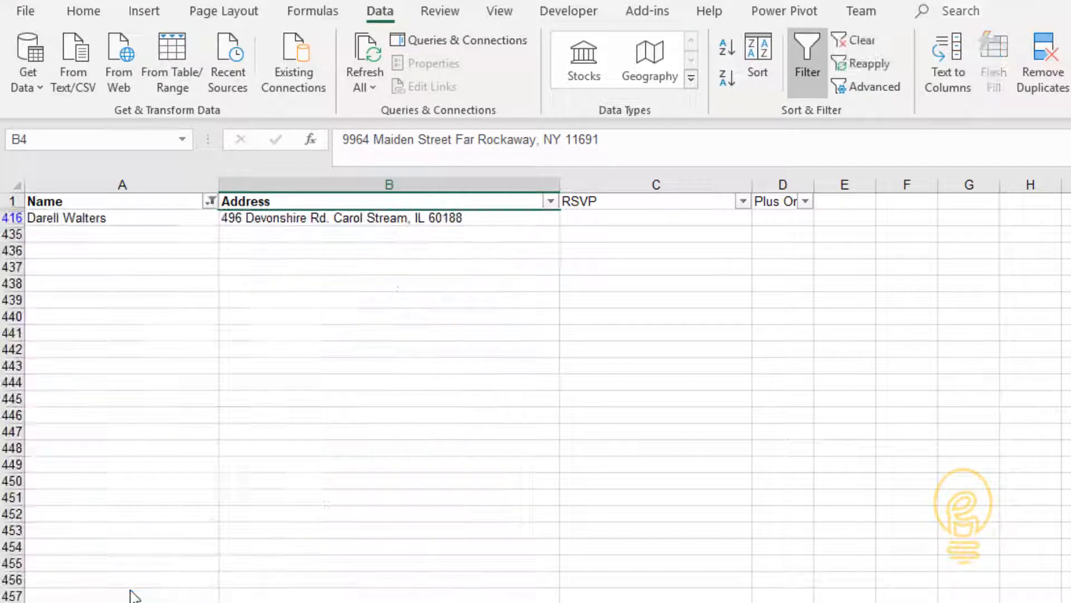
{"action": "left_click", "coordinate": [585, 220]}
{"action": "type", "text": "YES"}
{"action": "key", "text": "Tab"}
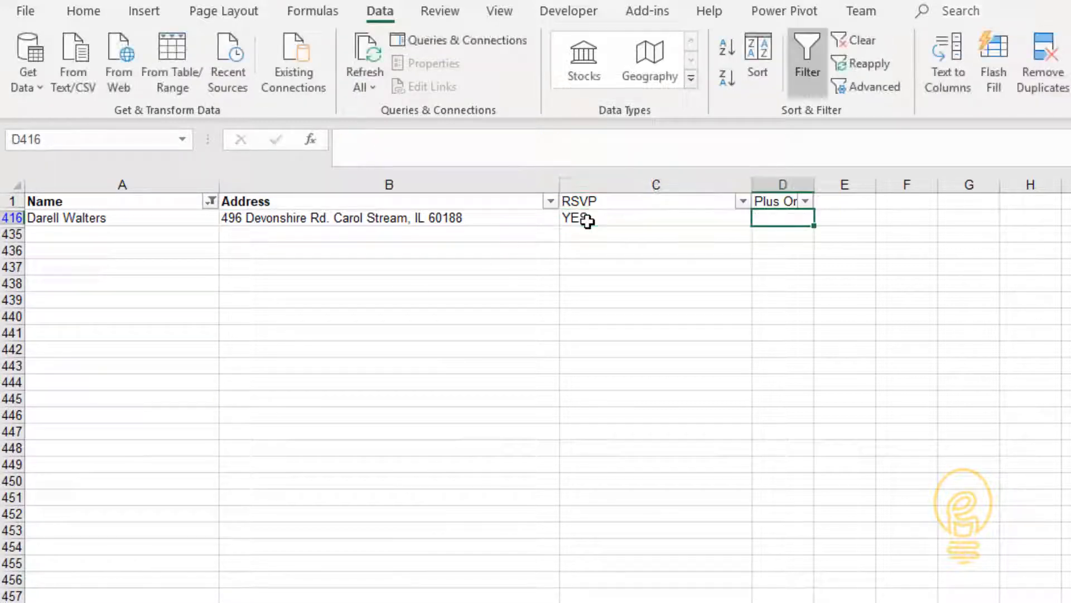
{"action": "type", "text": "YES"}
{"action": "left_click", "coordinate": [585, 220]}
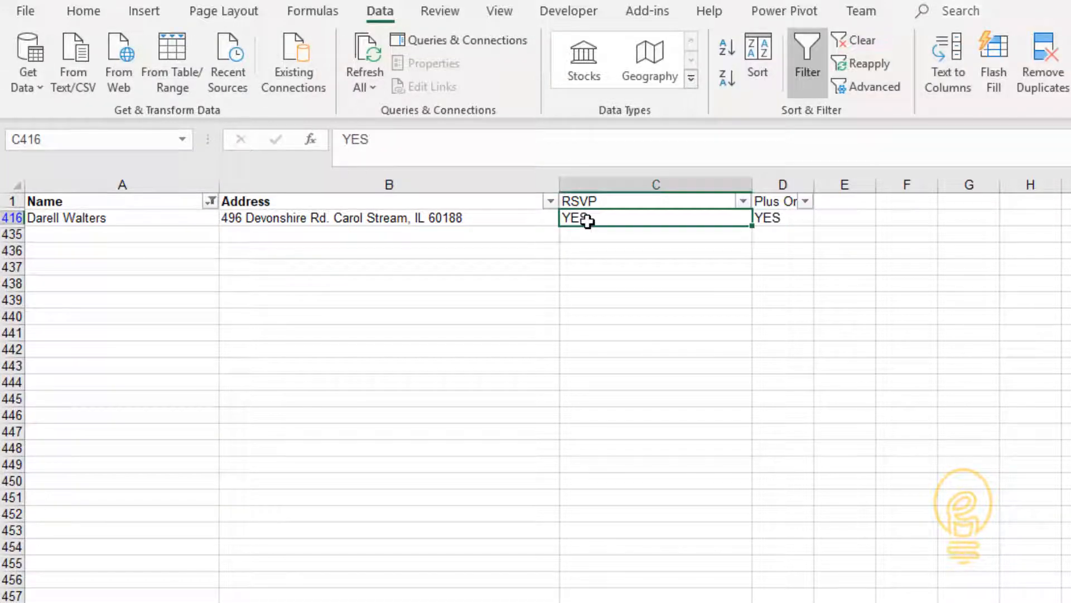
Filter to a second guest, mark RSVP and Plus One NO, then clear the filter.
{"action": "left_click", "coordinate": [210, 202]}
{"action": "left_click", "coordinate": [57, 403]}
{"action": "left_click", "coordinate": [57, 403]}
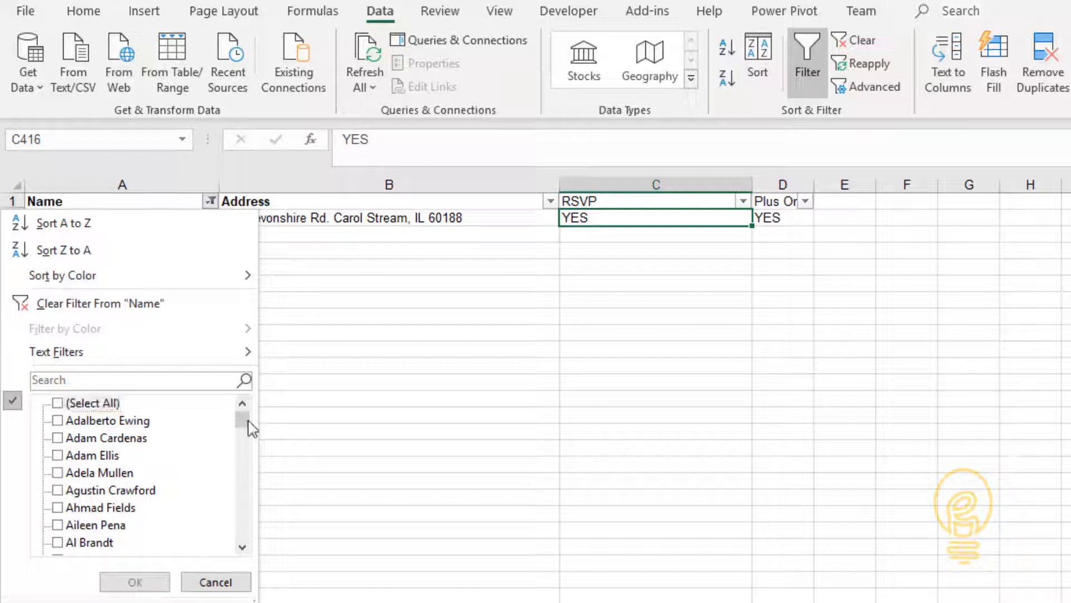
{"action": "left_click_drag", "start_coordinate": [249, 429], "coordinate": [244, 470]}
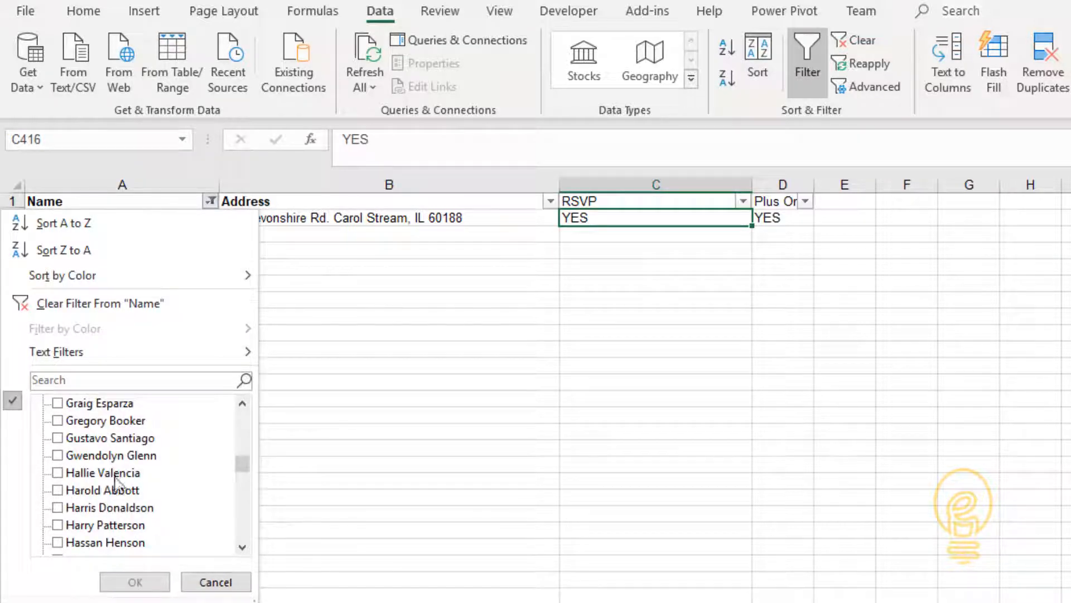
{"action": "scroll", "coordinate": [116, 481], "scroll_direction": "down", "scroll_amount": 5}
{"action": "scroll", "coordinate": [90, 487], "scroll_direction": "up", "scroll_amount": 1}
{"action": "left_click", "coordinate": [58, 455]}
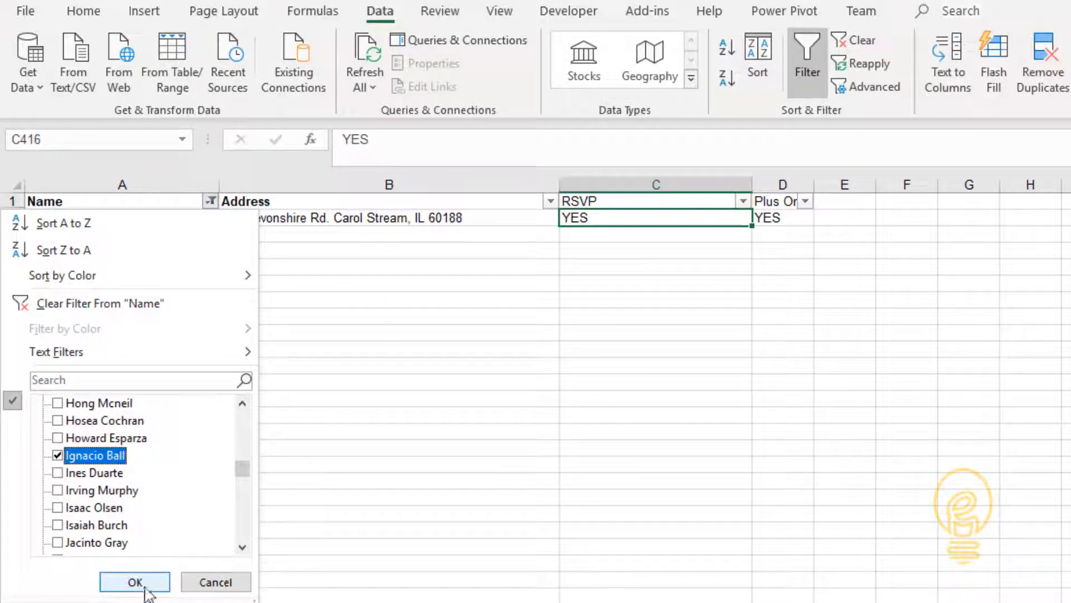
{"action": "left_click", "coordinate": [135, 582]}
{"action": "left_click", "coordinate": [612, 218]}
{"action": "type", "text": "N"}
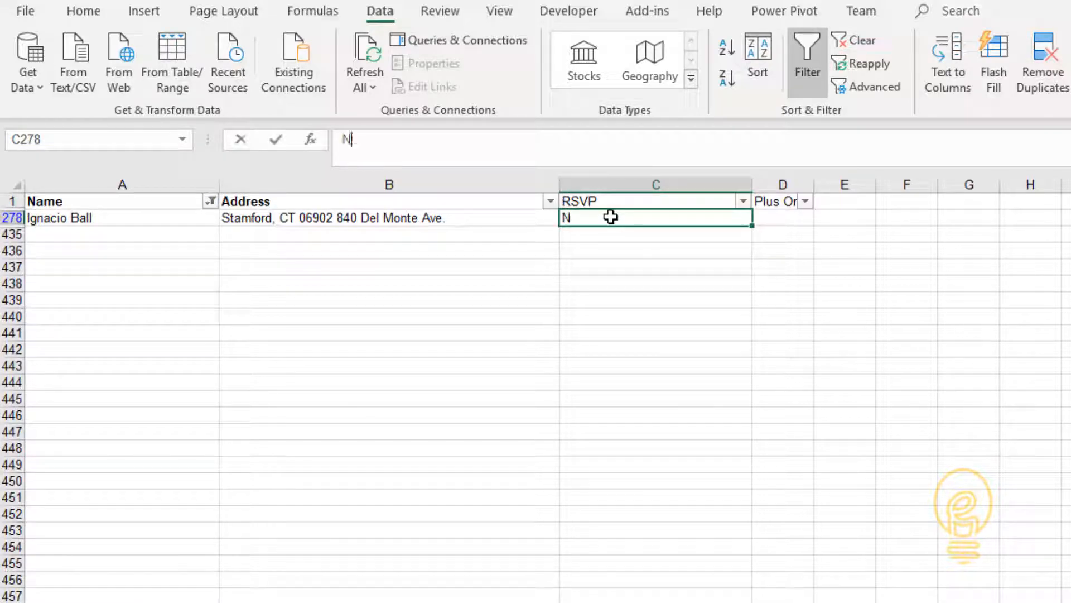
{"action": "type", "text": "O"}
{"action": "key", "text": "Tab"}
{"action": "type", "text": "NO"}
{"action": "key", "text": "Return"}
{"action": "left_click", "coordinate": [611, 218]}
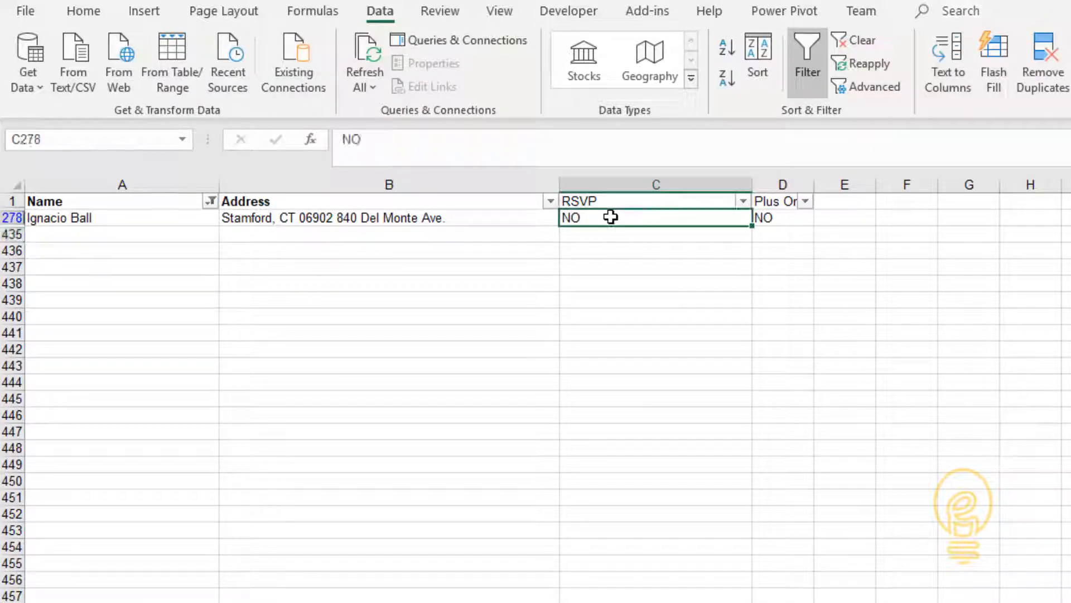
{"action": "left_click", "coordinate": [858, 42]}
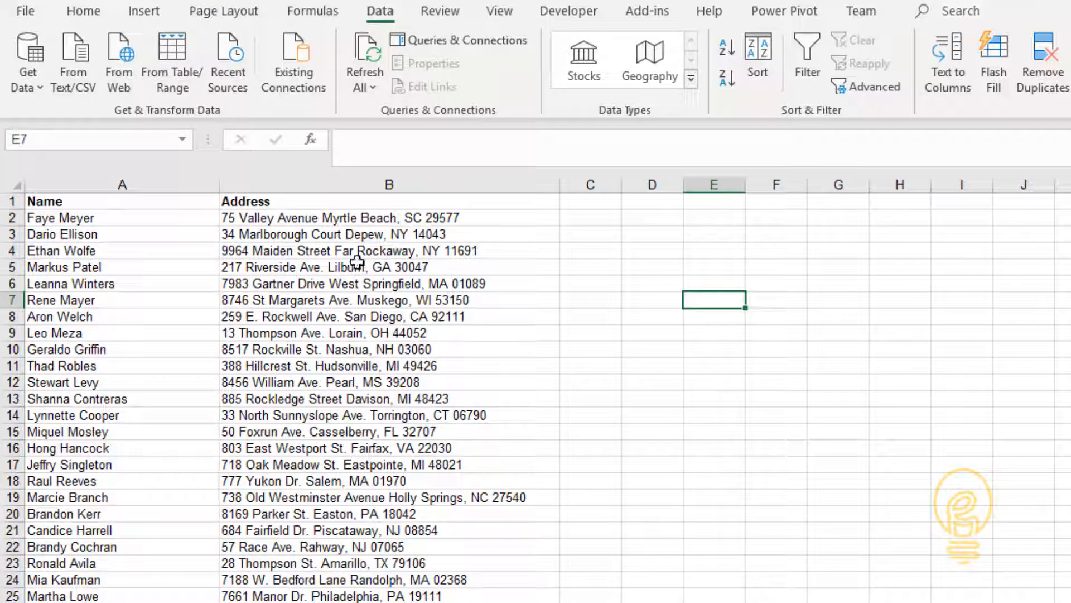
Convert the Name and Address range A1:B434 into a table with headers.
{"action": "left_click", "coordinate": [141, 209]}
{"action": "key", "text": "ctrl+shift+Right"}
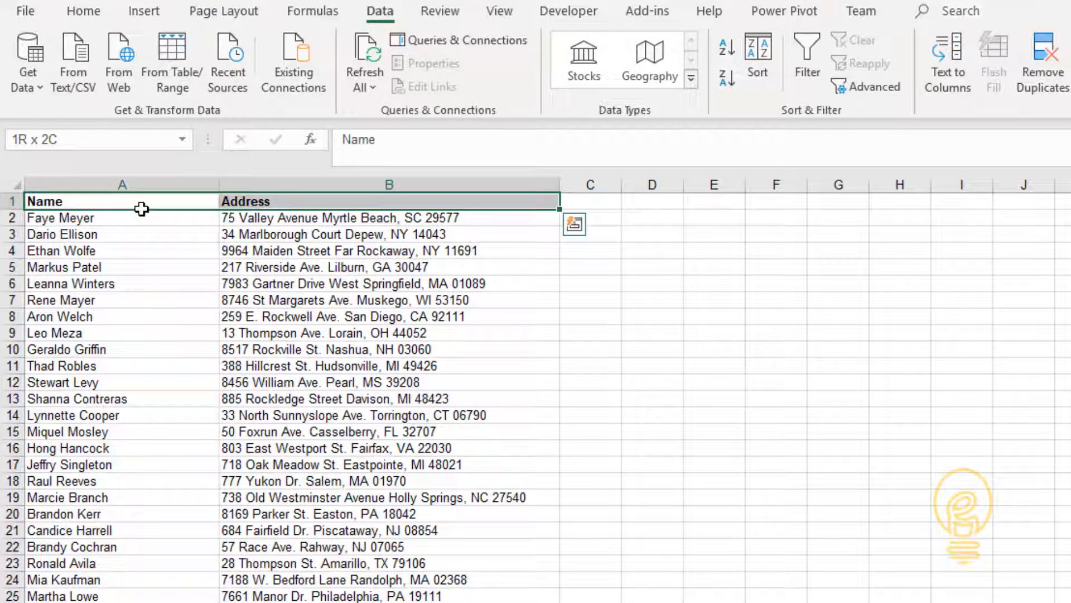
{"action": "key", "text": "ctrl+shift+Down"}
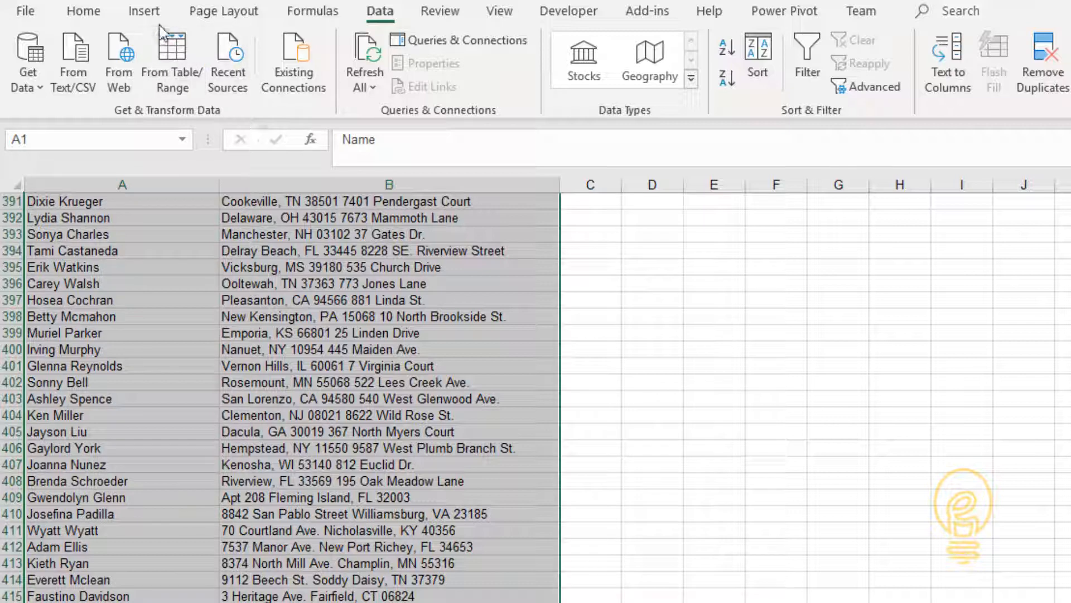
{"action": "left_click", "coordinate": [144, 11]}
{"action": "left_click", "coordinate": [170, 58]}
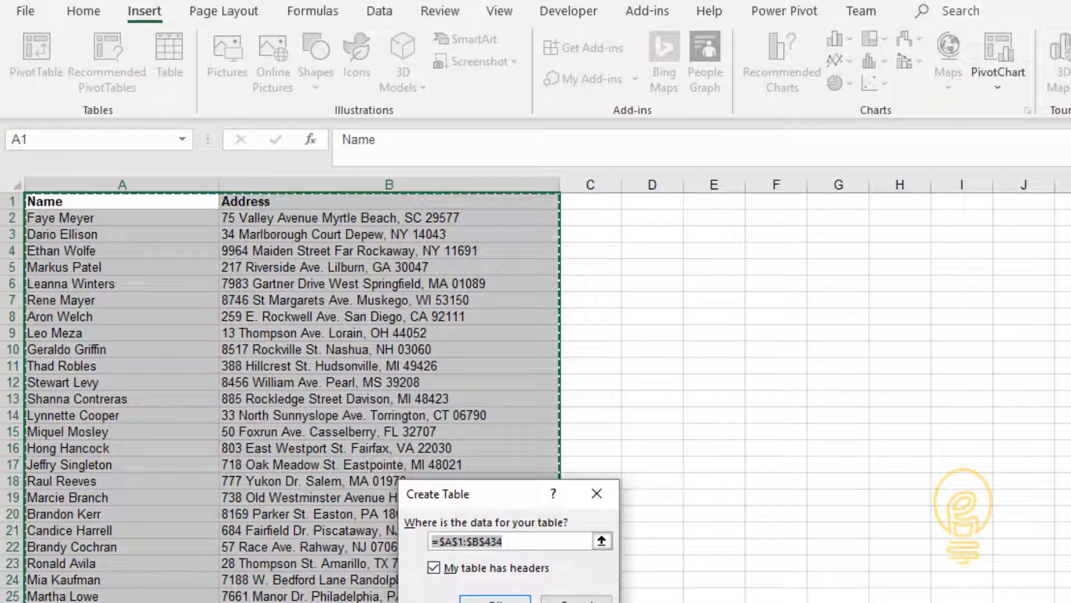
{"action": "key", "text": "Return"}
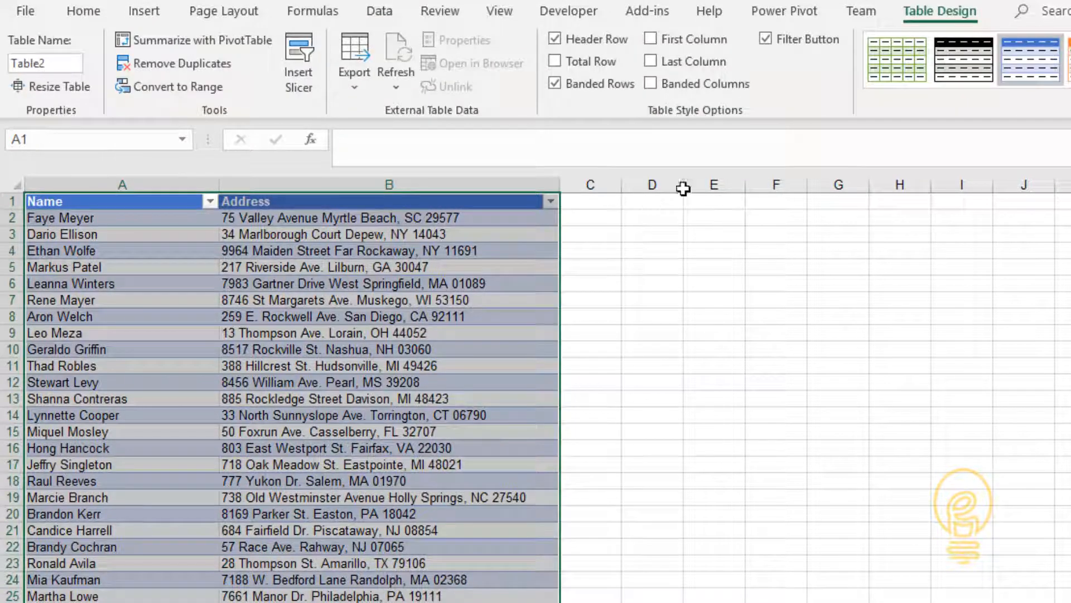
Name the new table Invitations.
{"action": "left_click", "coordinate": [67, 65]}
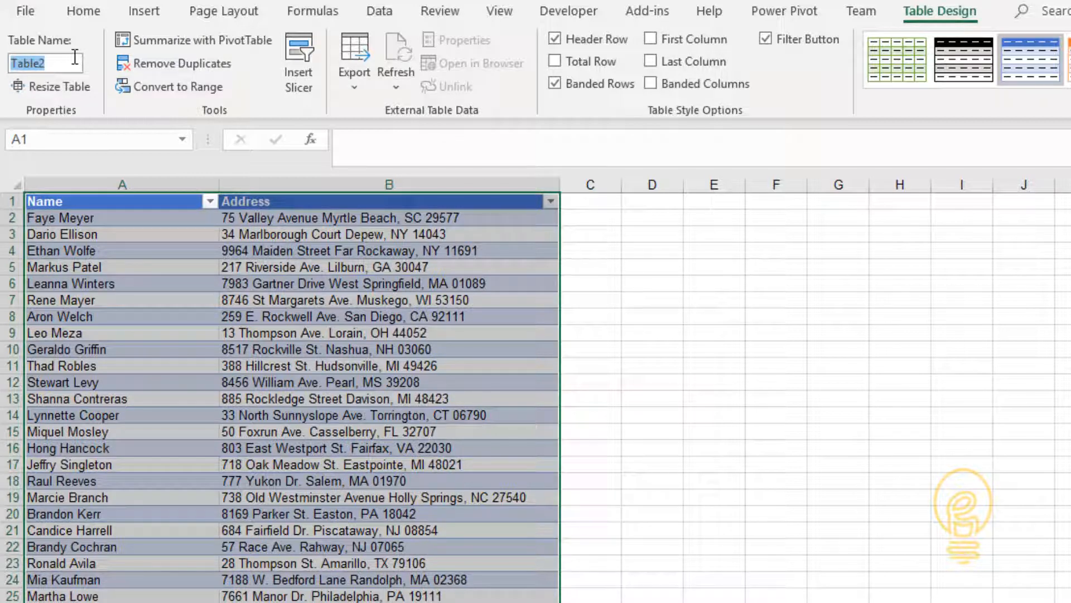
{"action": "type", "text": "Invitations"}
{"action": "key", "text": "Return"}
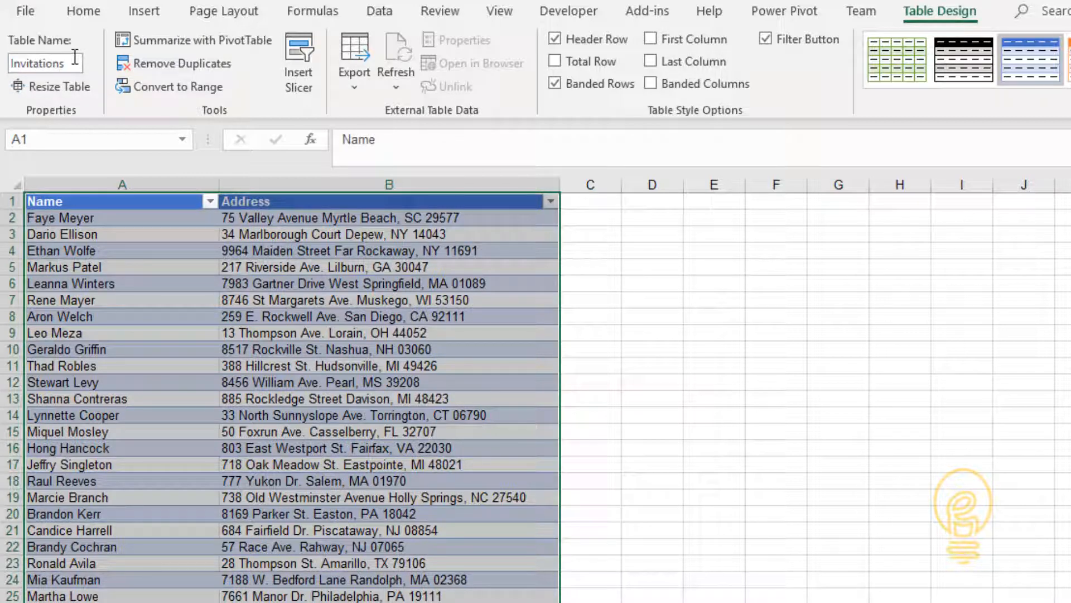
{"action": "left_click", "coordinate": [467, 332]}
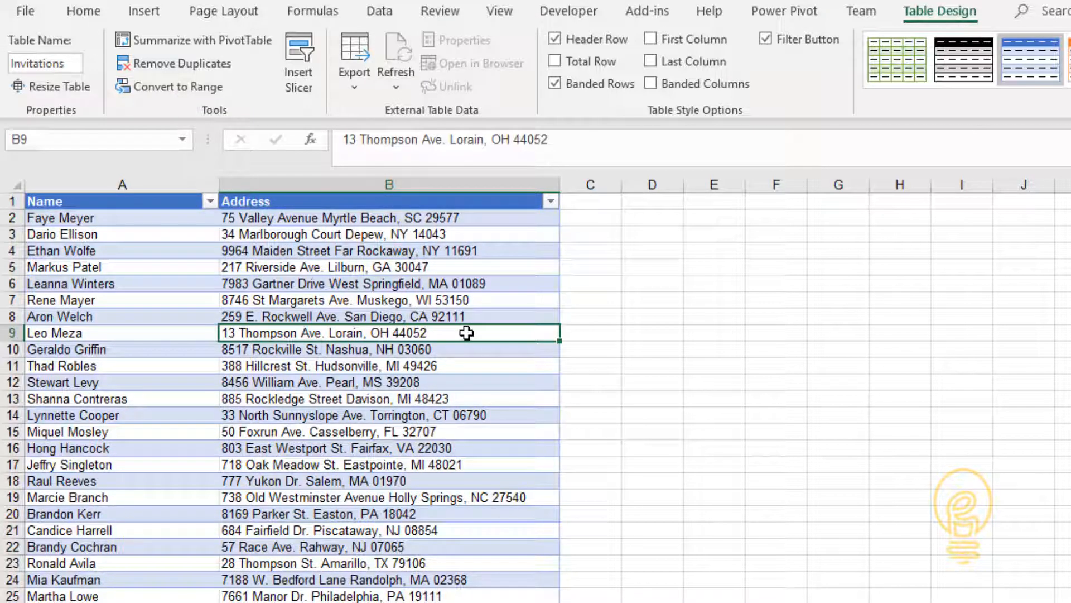
Enter the headers Name, RSVP and Plus One in G1:I1.
{"action": "left_click", "coordinate": [828, 202]}
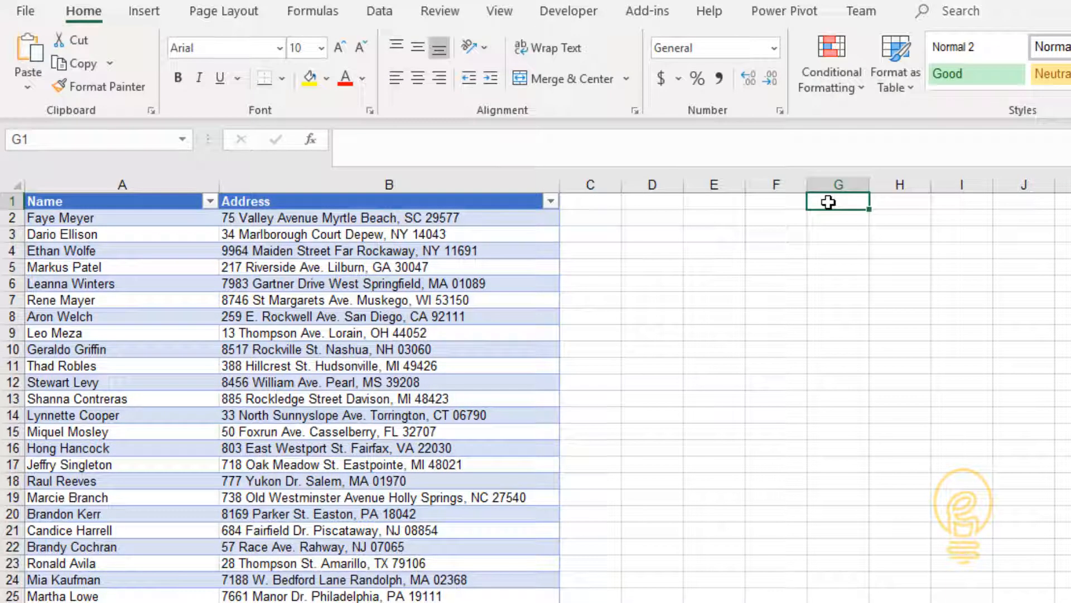
{"action": "type", "text": "Name"}
{"action": "key", "text": "Tab"}
{"action": "type", "text": "RSVP"}
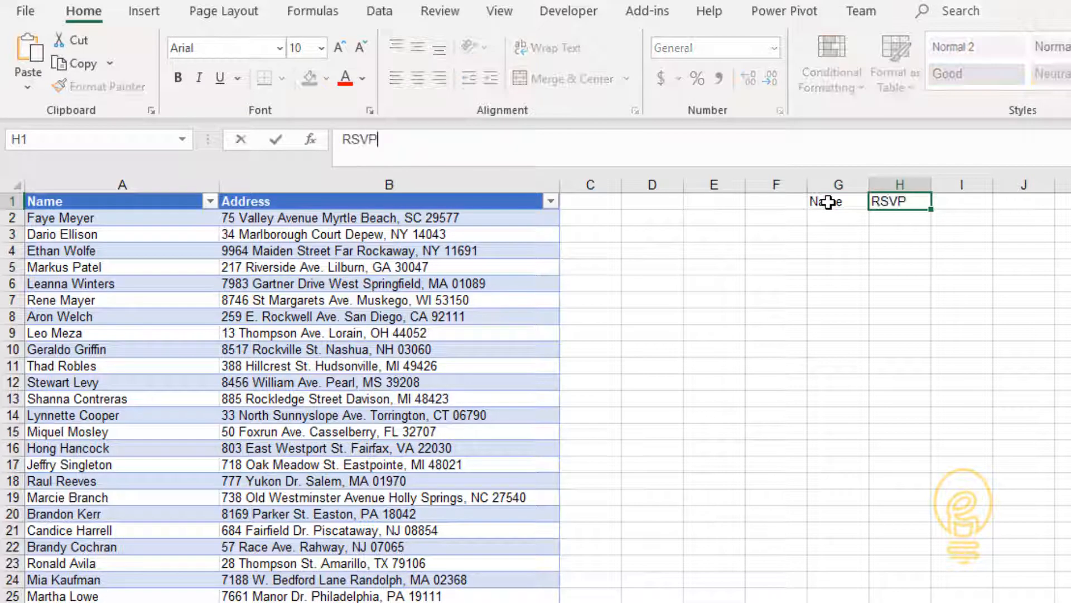
{"action": "key", "text": "Tab"}
{"action": "type", "text": "Plus One"}
Turn G1:I2 into a table with headers.
{"action": "left_click", "coordinate": [828, 202]}
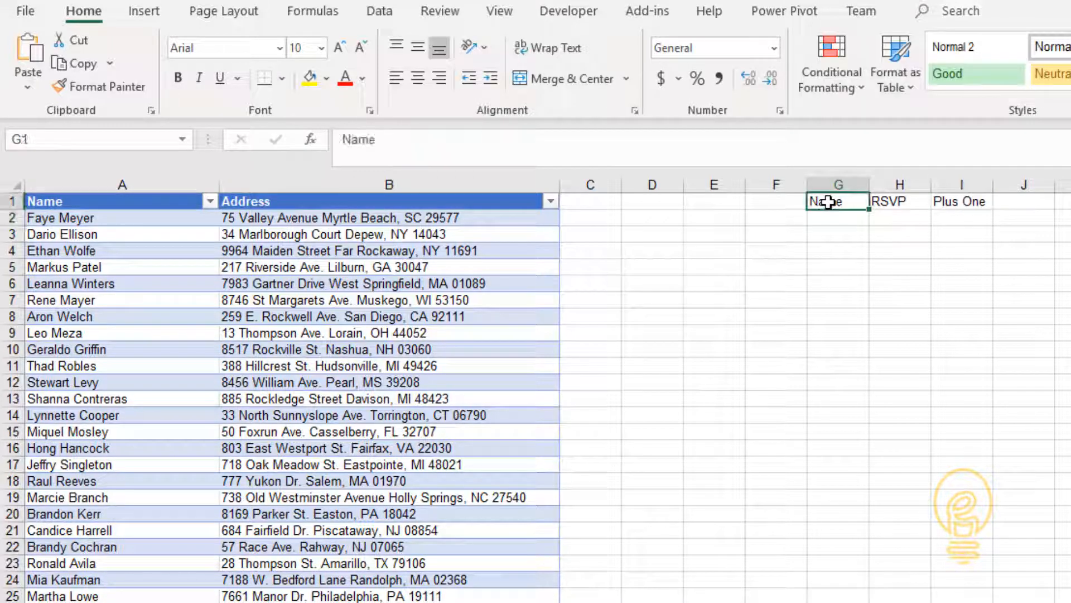
{"action": "left_click_drag", "start_coordinate": [828, 202], "coordinate": [969, 219]}
{"action": "left_click", "coordinate": [144, 11]}
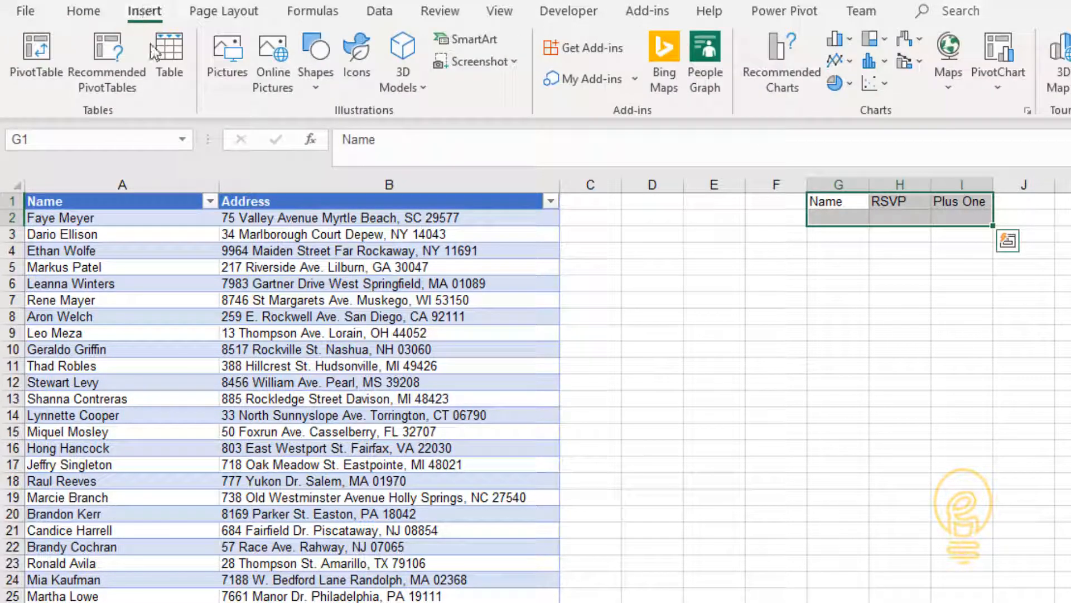
{"action": "left_click", "coordinate": [156, 52]}
{"action": "key", "text": "alt+m"}
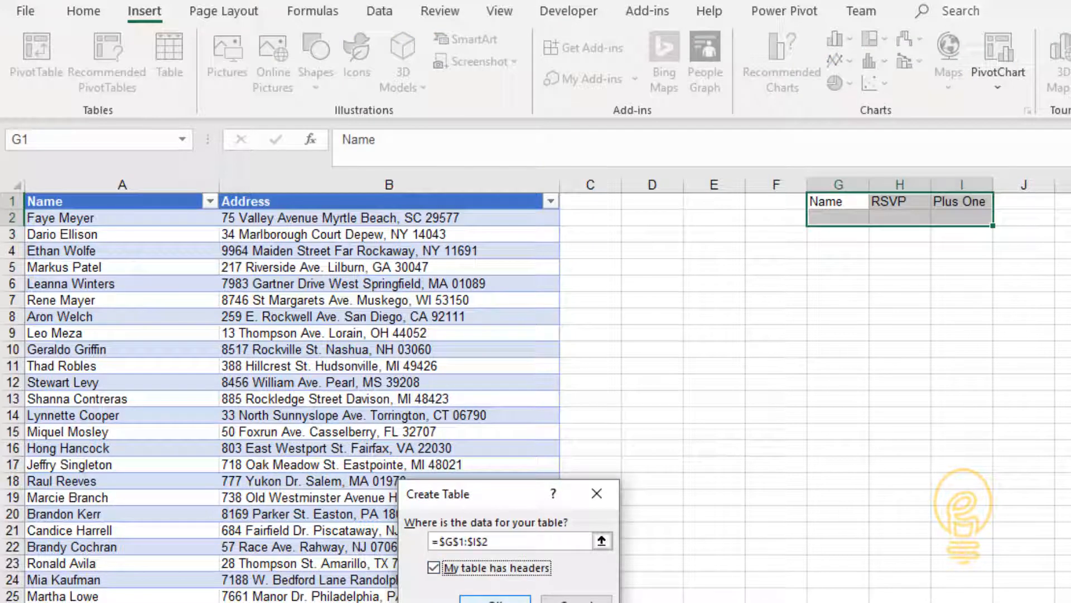
{"action": "key", "text": "Return"}
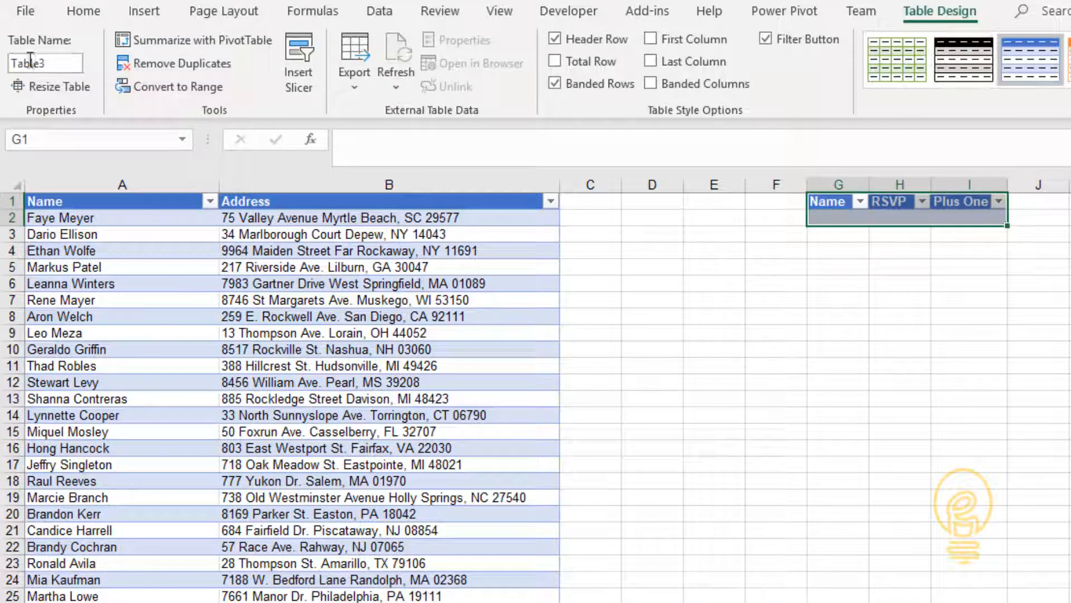
Name the new table Responses and select columns G to I.
{"action": "left_click", "coordinate": [62, 65]}
{"action": "type", "text": "Respons"}
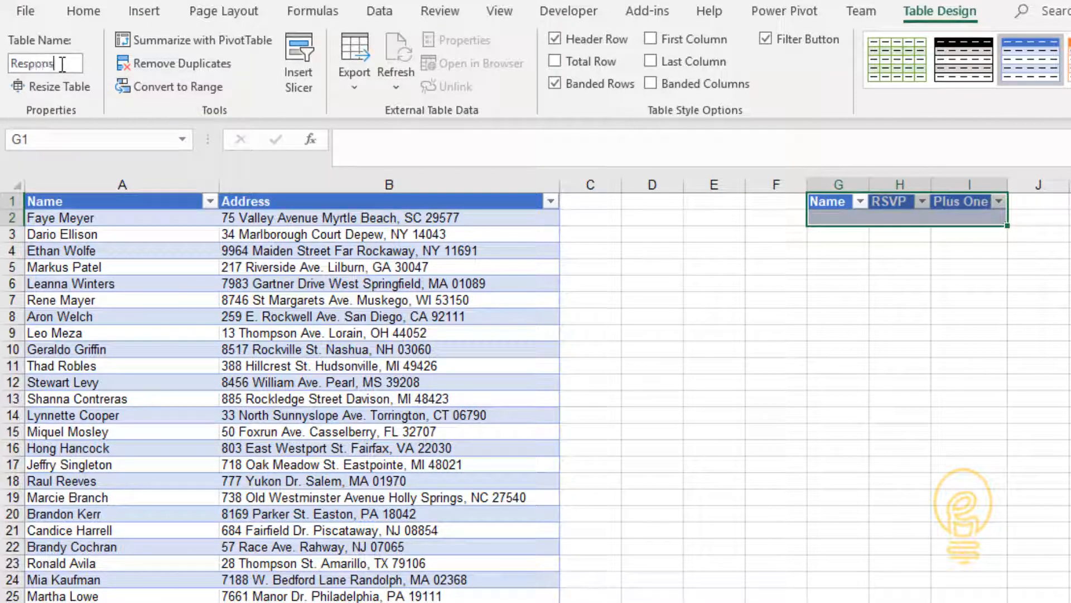
{"action": "type", "text": "es"}
{"action": "key", "text": "Return"}
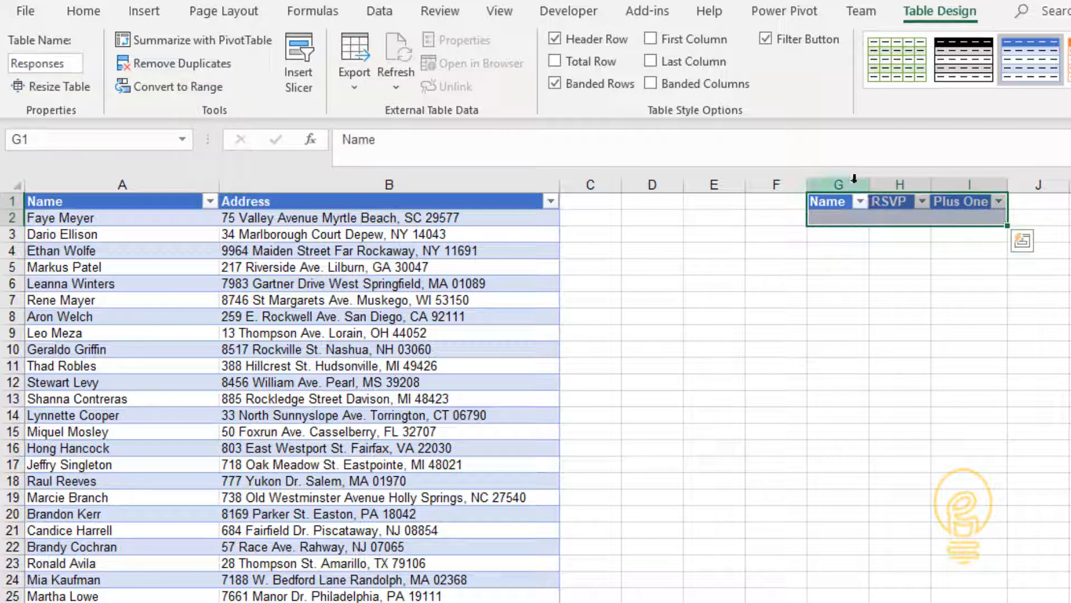
{"action": "left_click_drag", "start_coordinate": [837, 184], "coordinate": [1053, 185]}
{"action": "left_click", "coordinate": [1022, 315]}
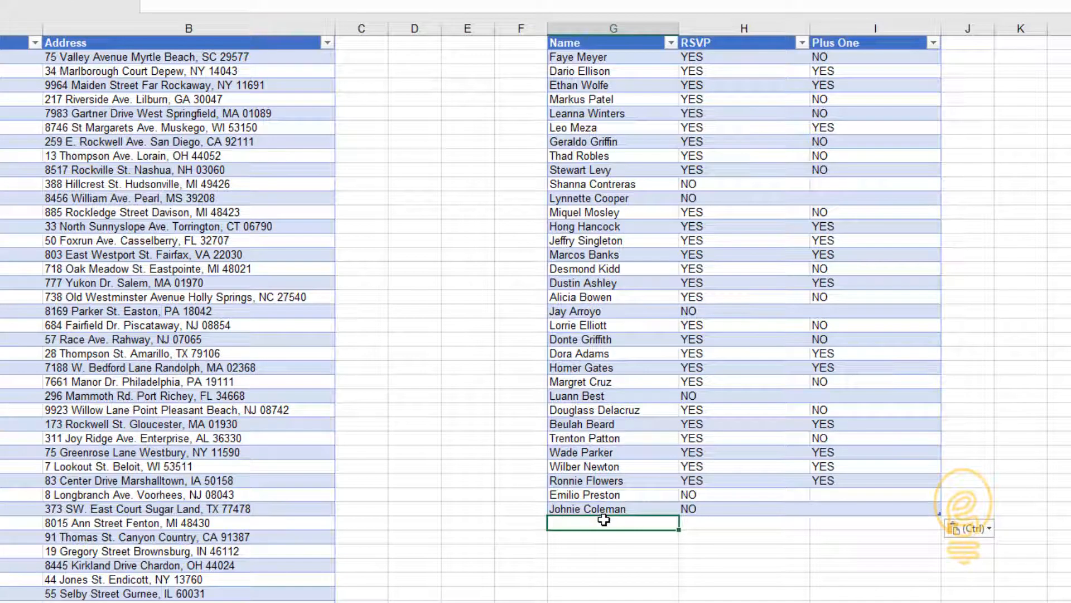
{"action": "type", "text": "Jill"}
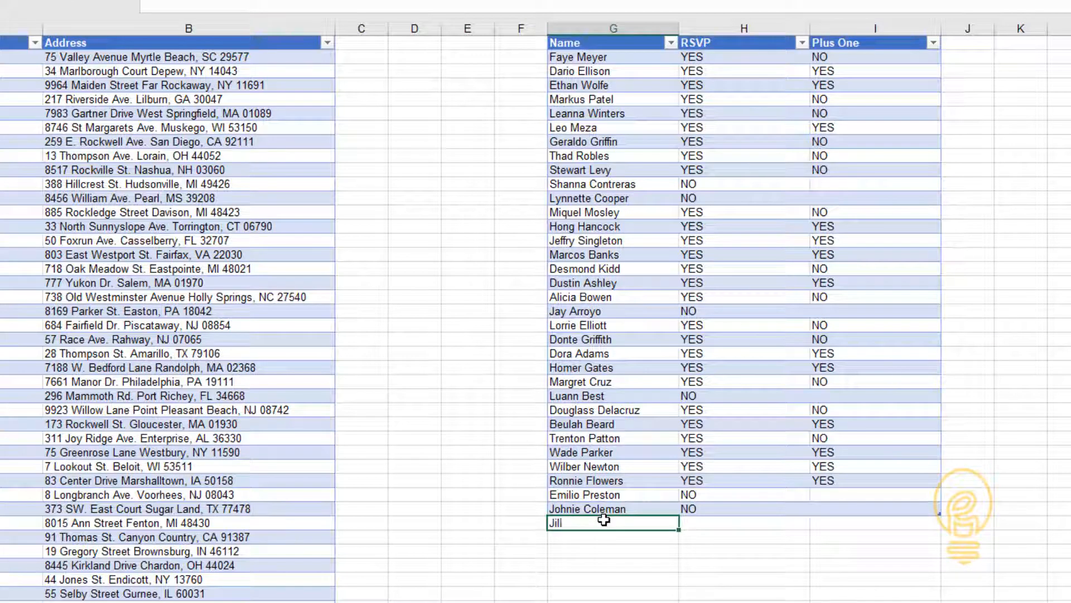
{"action": "type", "text": " Matthews"}
{"action": "key", "text": "Tab"}
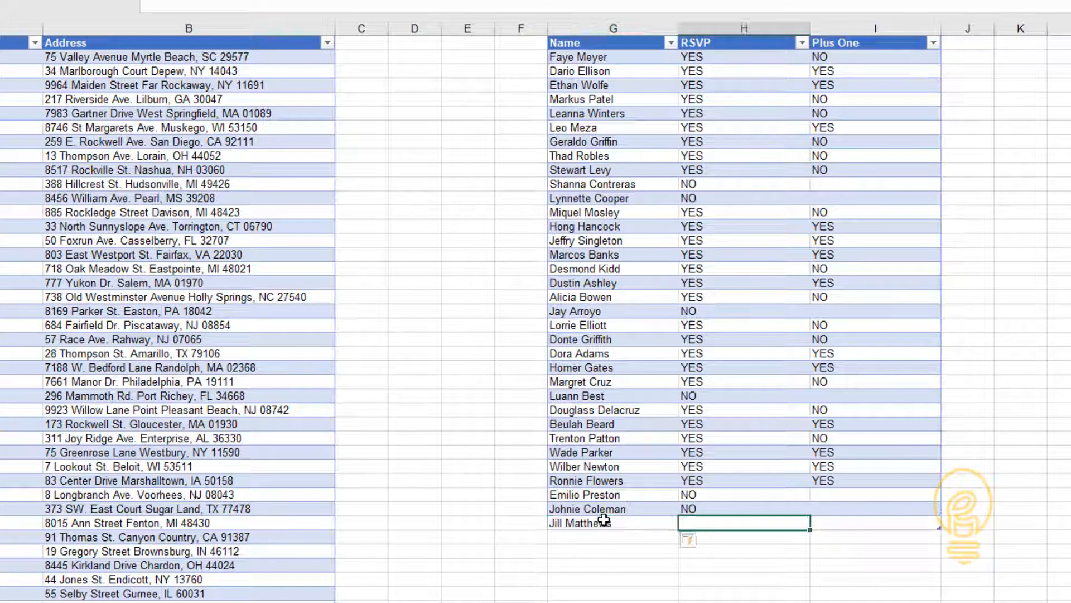
{"action": "type", "text": "YES"}
{"action": "key", "text": "Tab"}
{"action": "type", "text": "NO"}
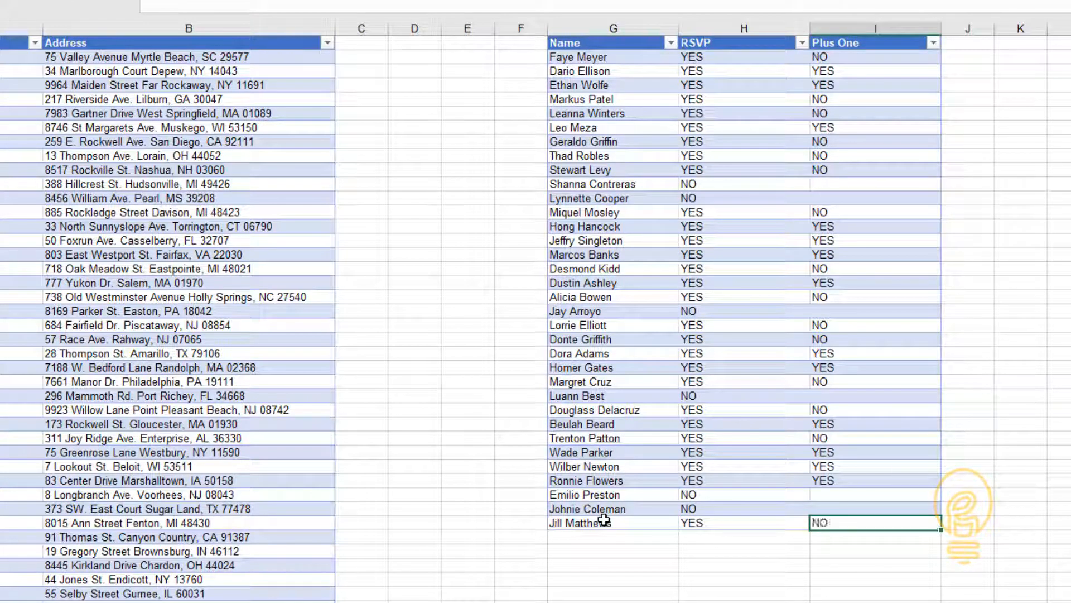
{"action": "key", "text": "Return"}
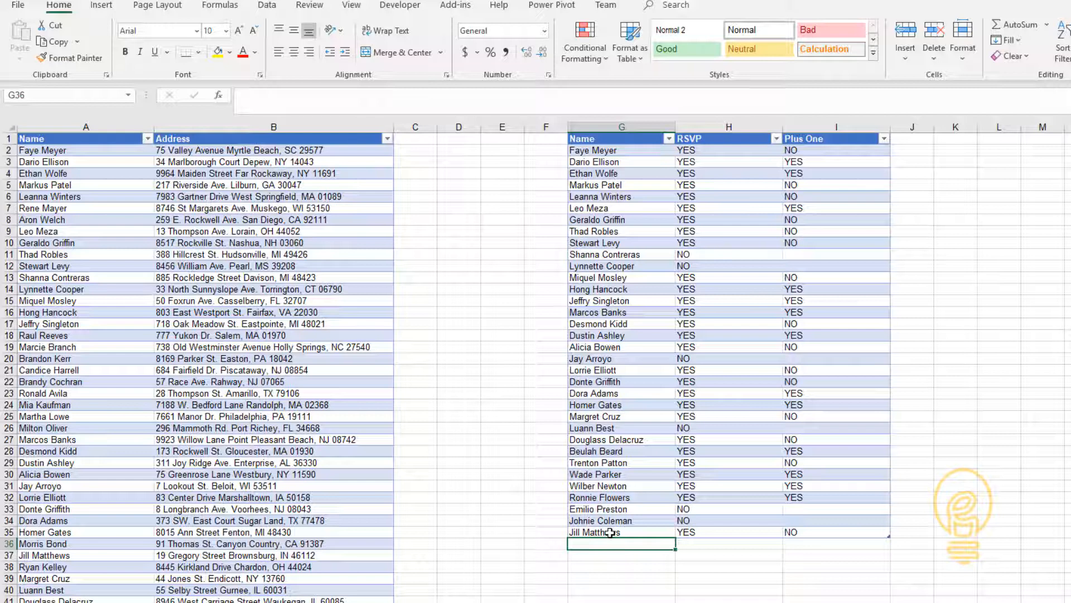
{"action": "left_click", "coordinate": [243, 290]}
{"action": "left_click", "coordinate": [273, 8]}
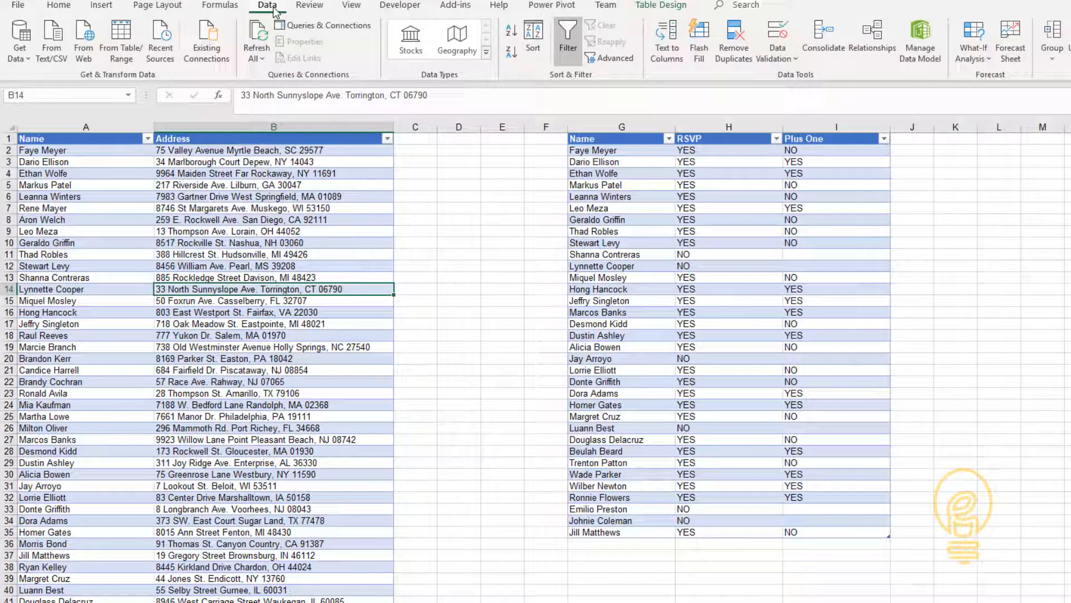
Load the Invitations table into Power Query as a connection-only query.
{"action": "left_click", "coordinate": [123, 40]}
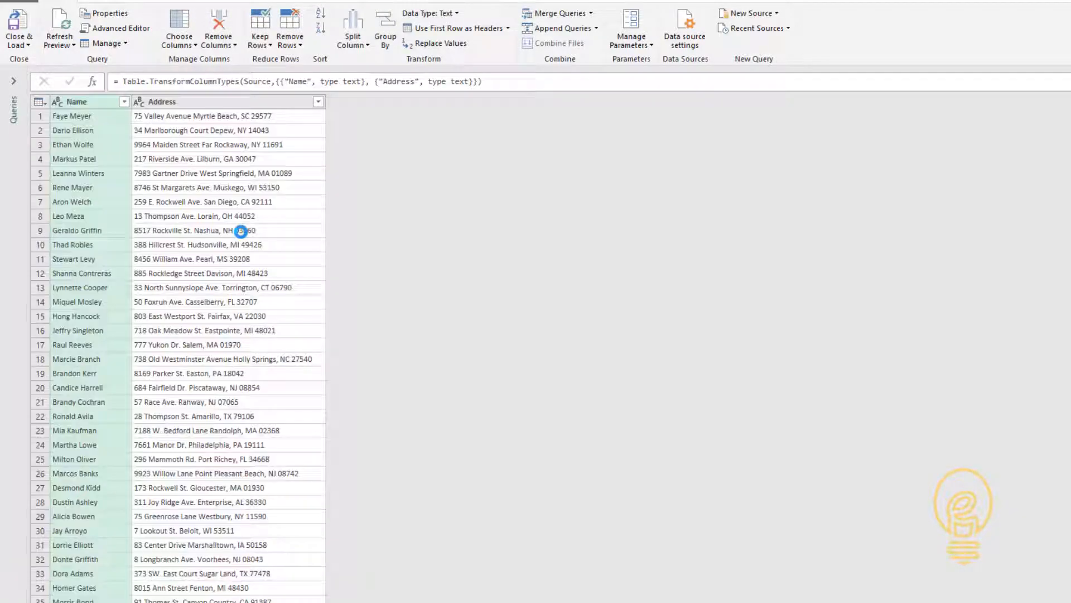
{"action": "left_click", "coordinate": [29, 45]}
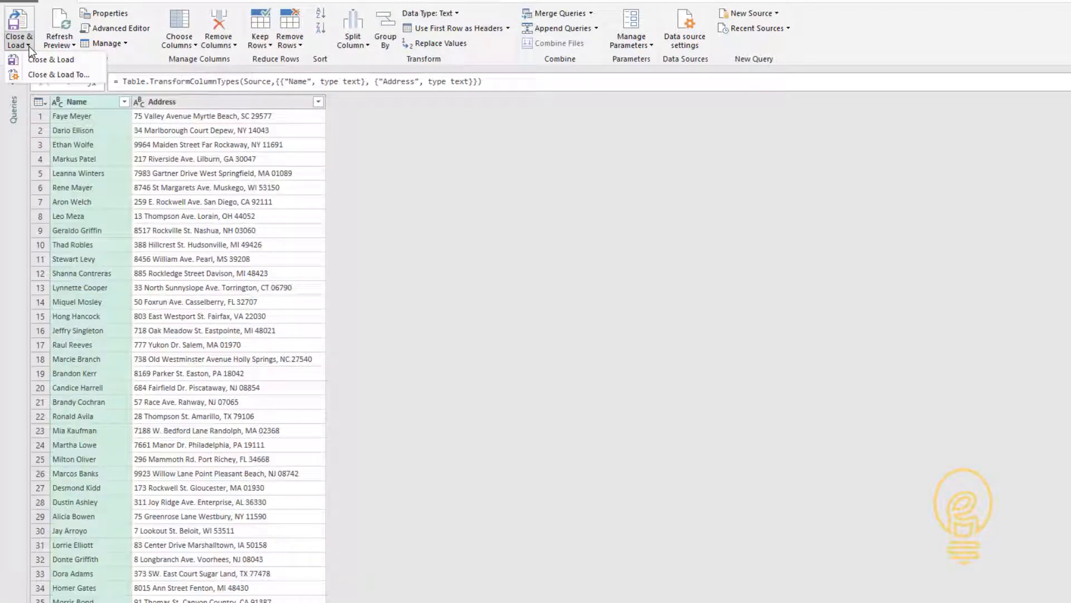
{"action": "left_click", "coordinate": [49, 73]}
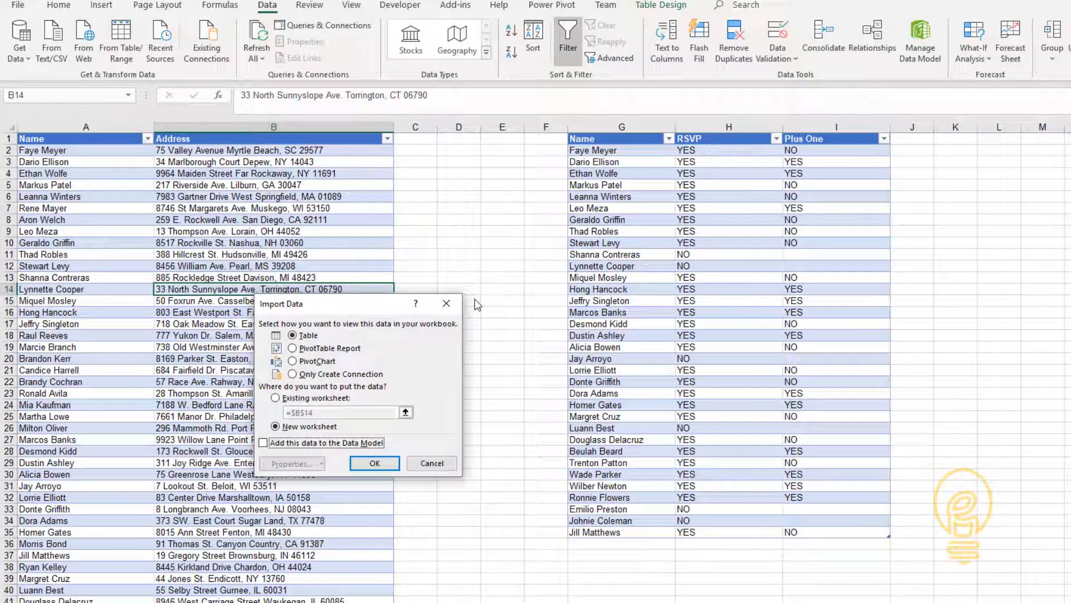
{"action": "left_click", "coordinate": [328, 375]}
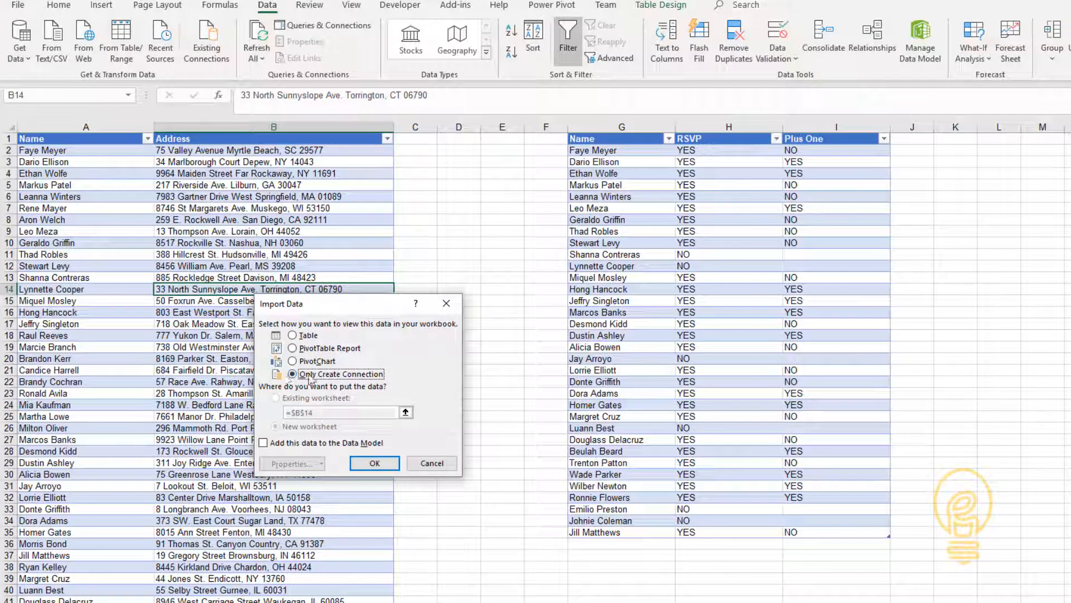
{"action": "left_click", "coordinate": [375, 463]}
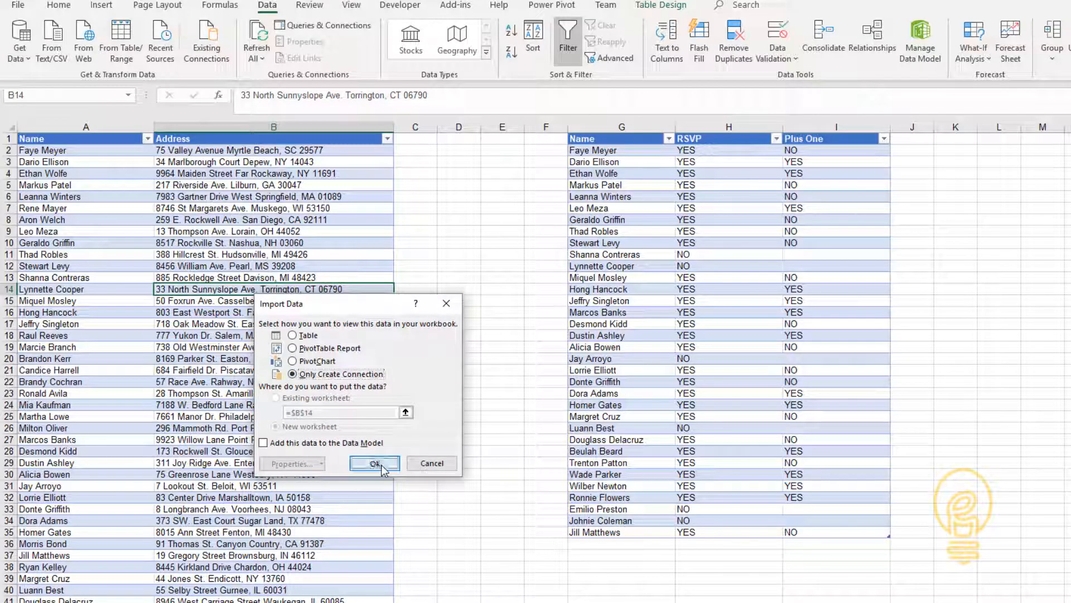
Load the Responses table as a connection-only query too.
{"action": "left_click", "coordinate": [634, 242]}
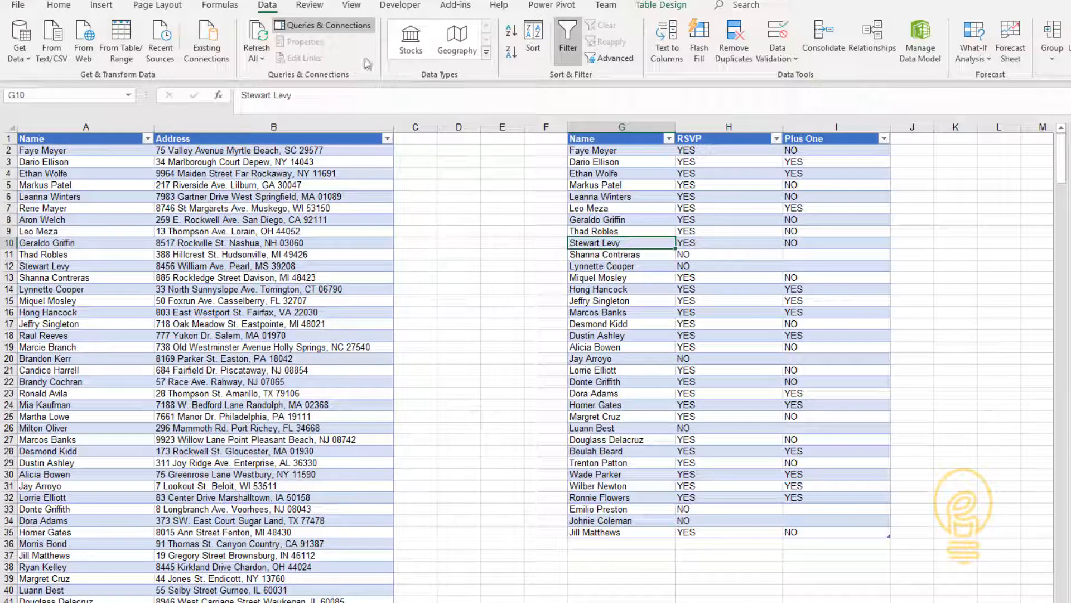
{"action": "left_click", "coordinate": [121, 44]}
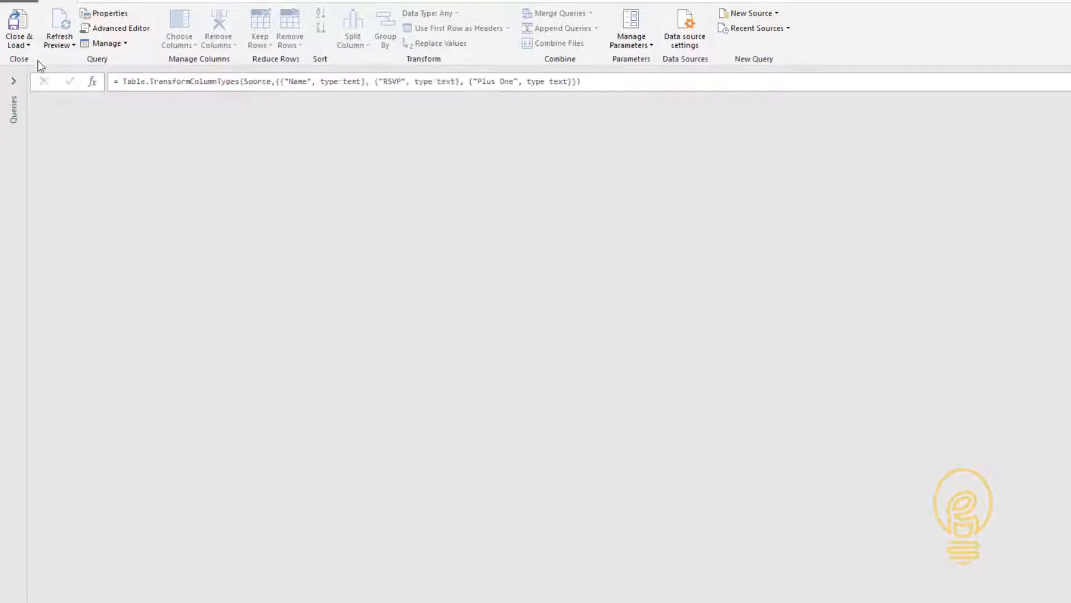
{"action": "left_click", "coordinate": [25, 46]}
{"action": "left_click", "coordinate": [59, 73]}
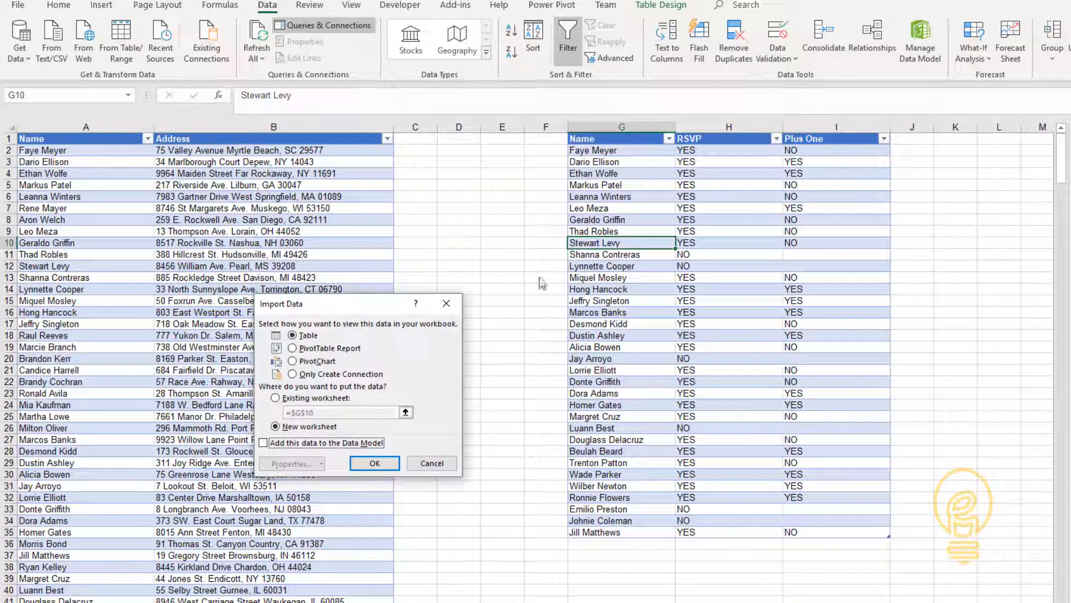
{"action": "left_click", "coordinate": [329, 373]}
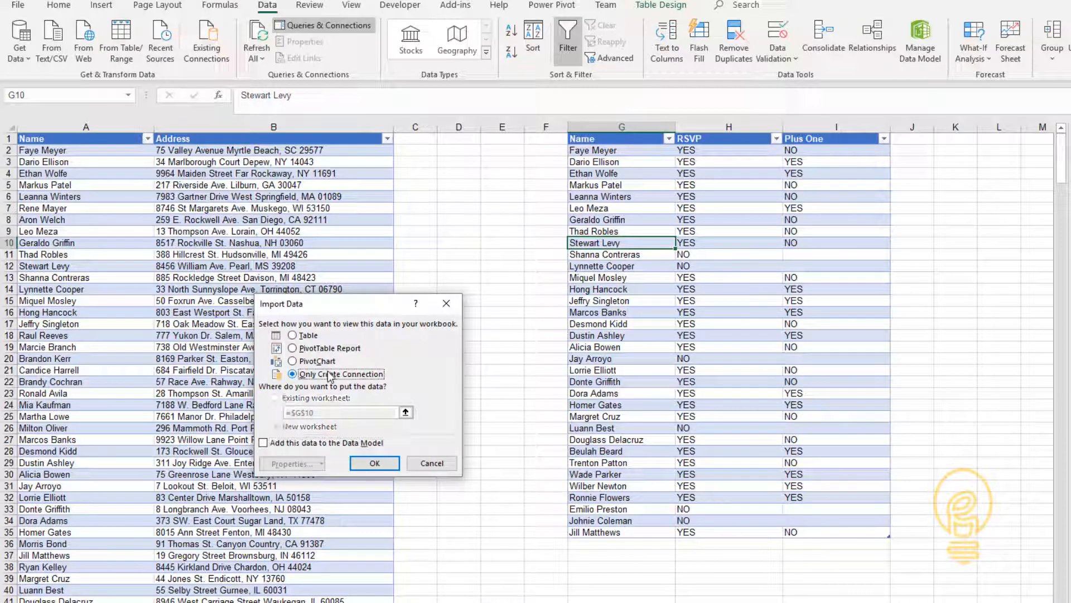
{"action": "left_click", "coordinate": [374, 463]}
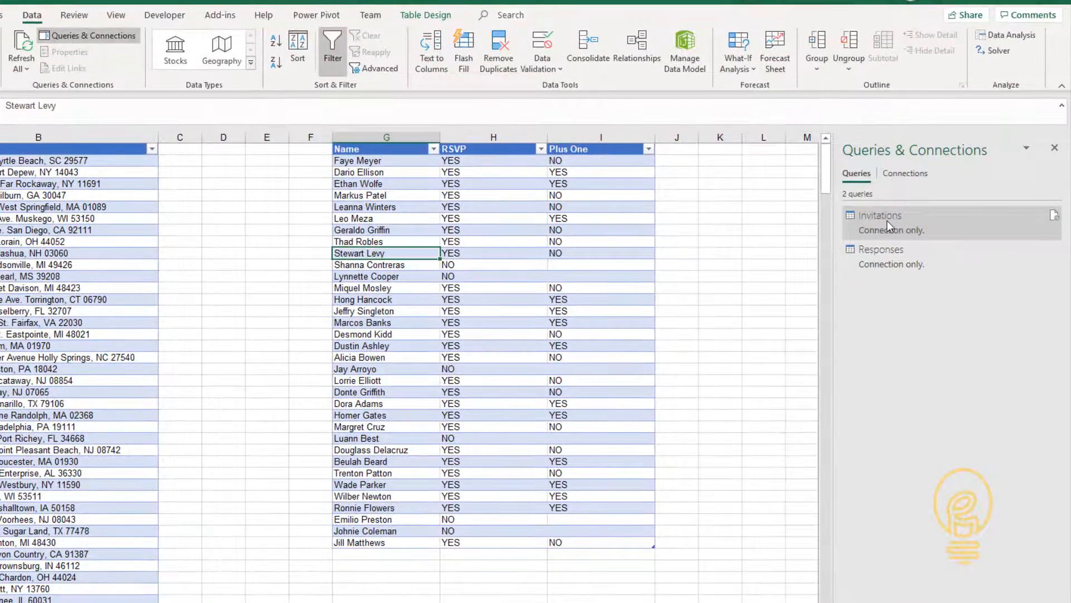
Reference Invitations in a new query and left-outer merge it with Responses on Name.
{"action": "right_click", "coordinate": [888, 221]}
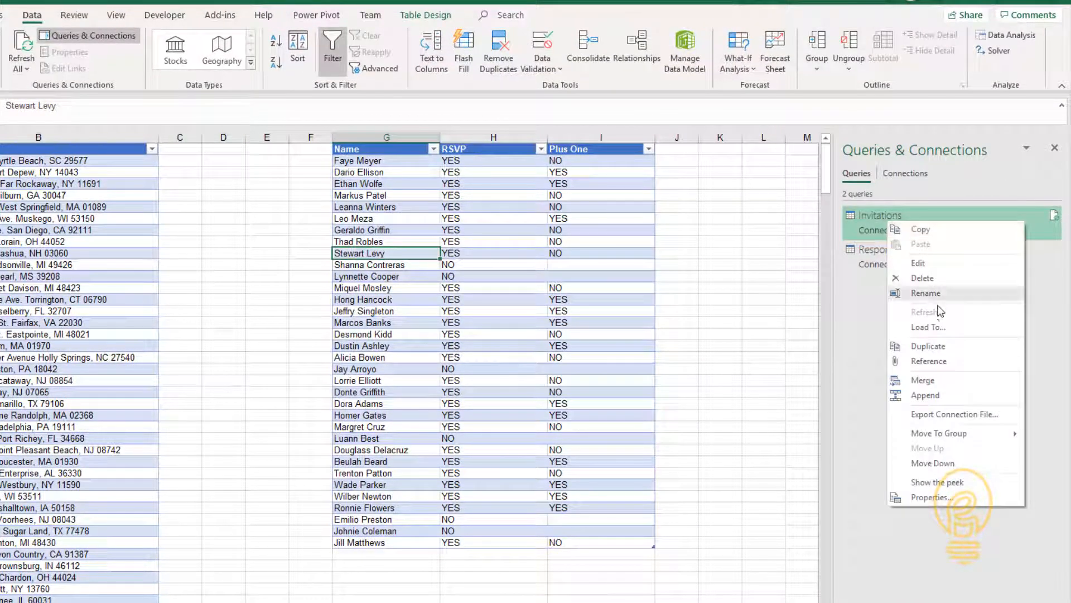
{"action": "left_click", "coordinate": [937, 363]}
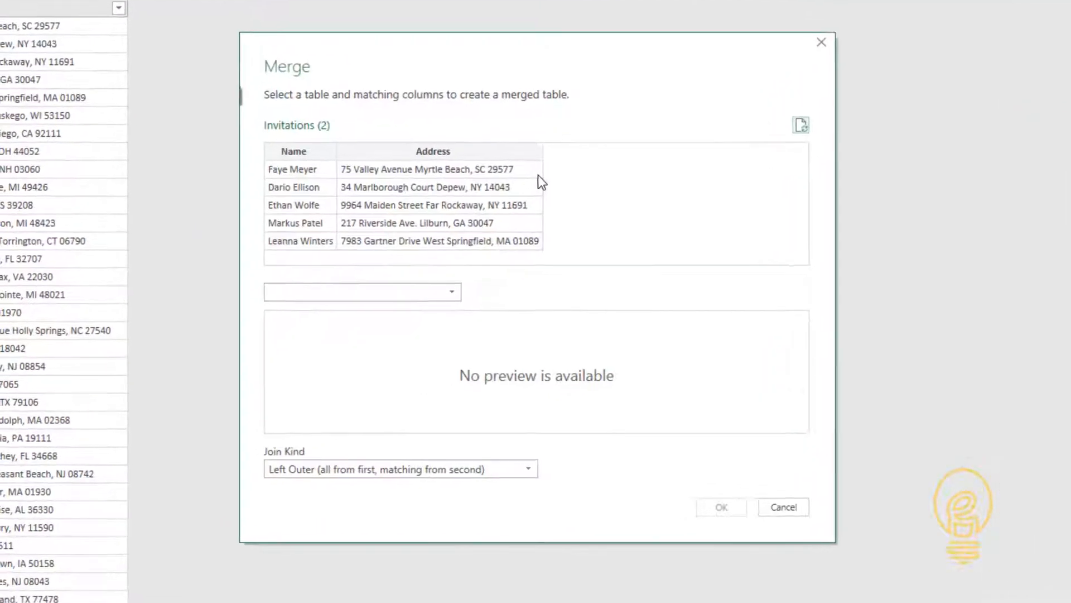
{"action": "left_click", "coordinate": [454, 292]}
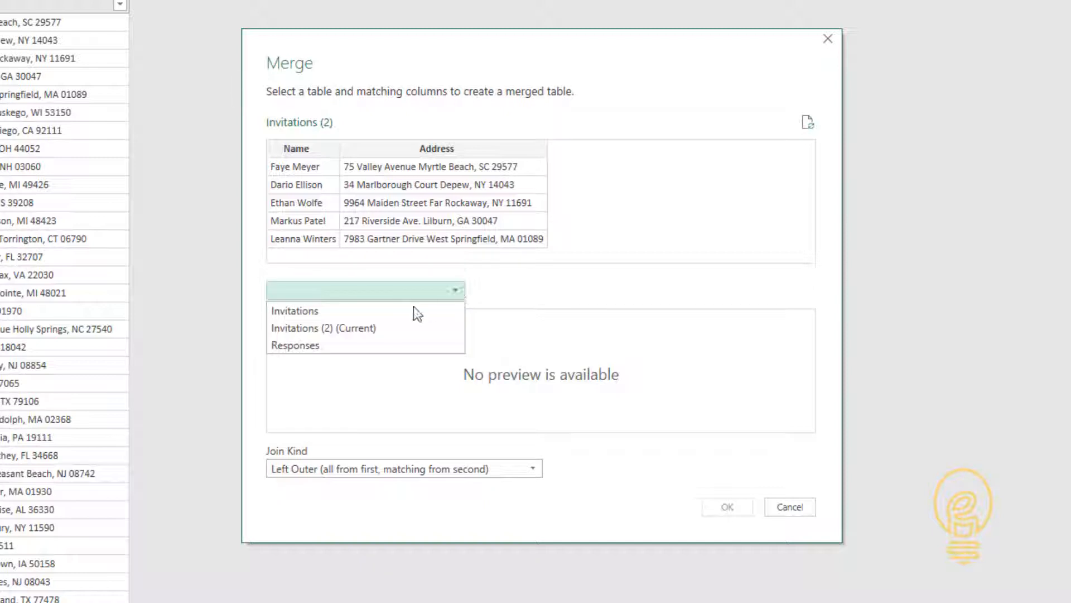
{"action": "left_click", "coordinate": [305, 346]}
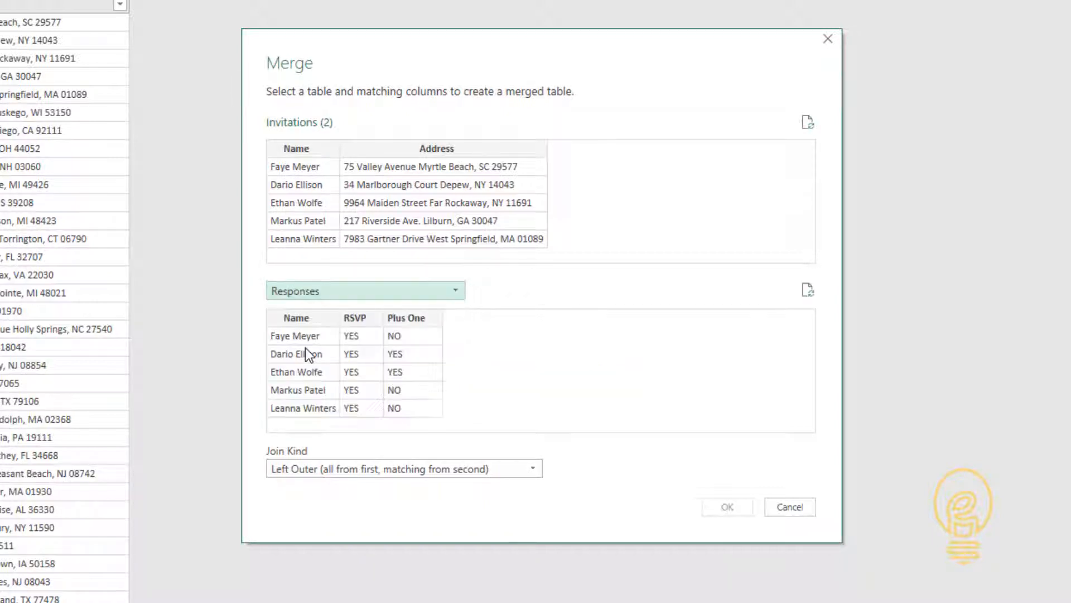
{"action": "left_click", "coordinate": [313, 146]}
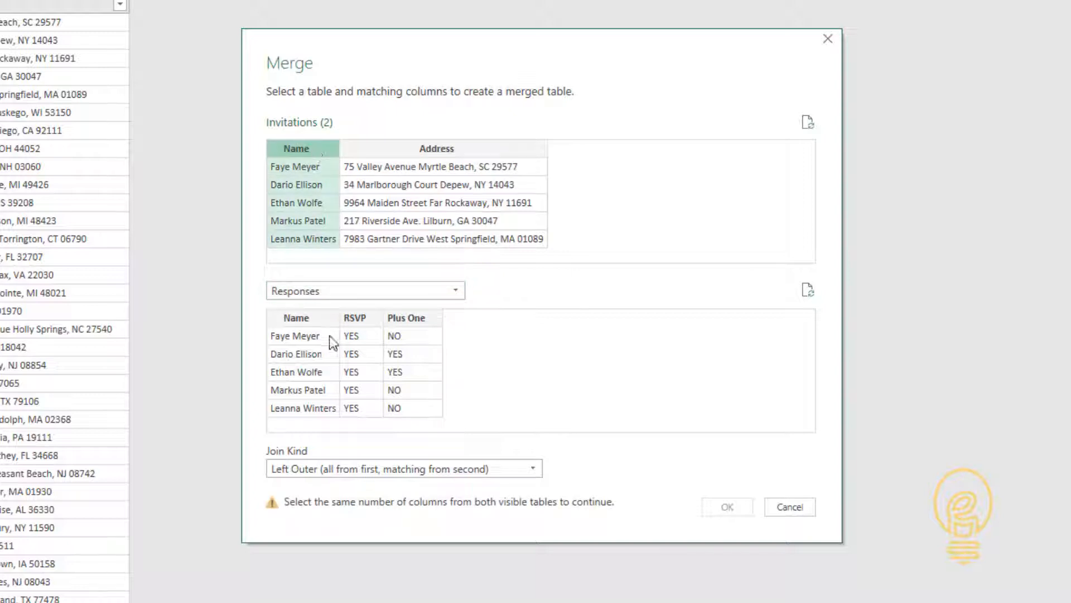
{"action": "left_click", "coordinate": [317, 319]}
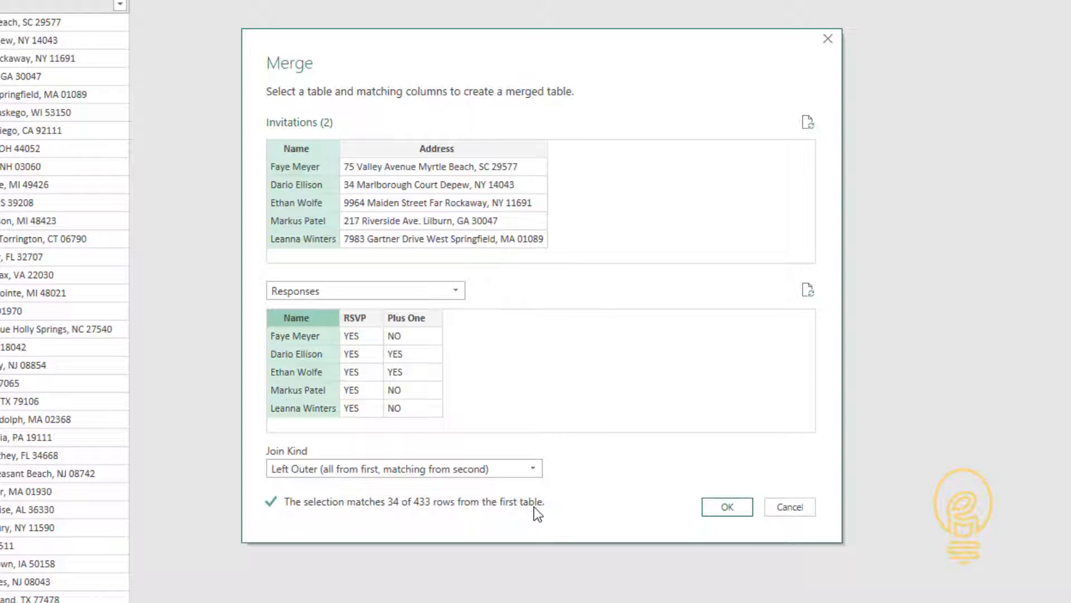
{"action": "left_click", "coordinate": [380, 474]}
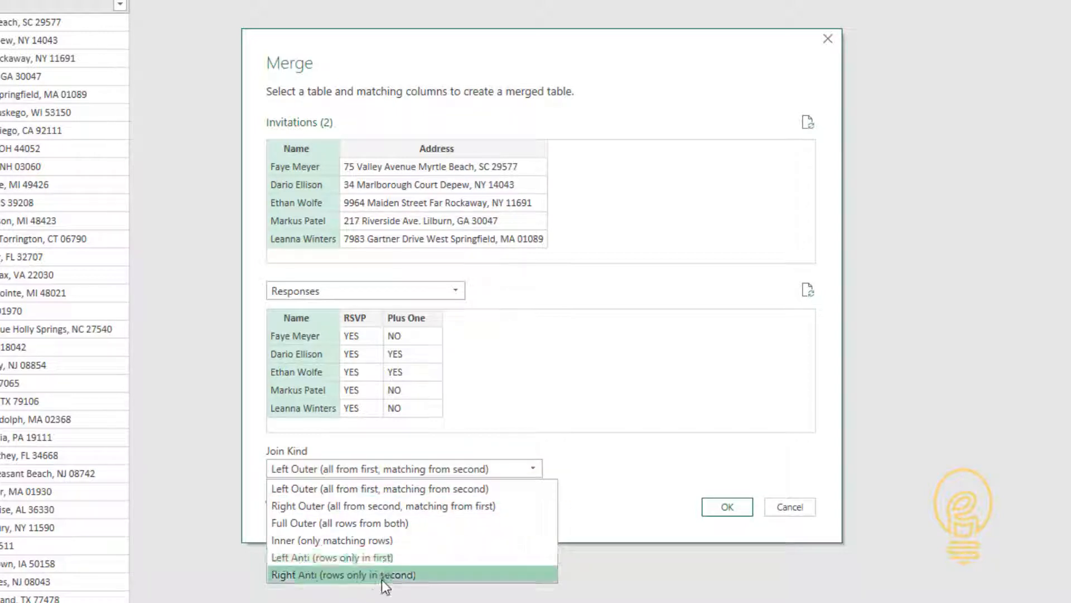
{"action": "left_click", "coordinate": [384, 489]}
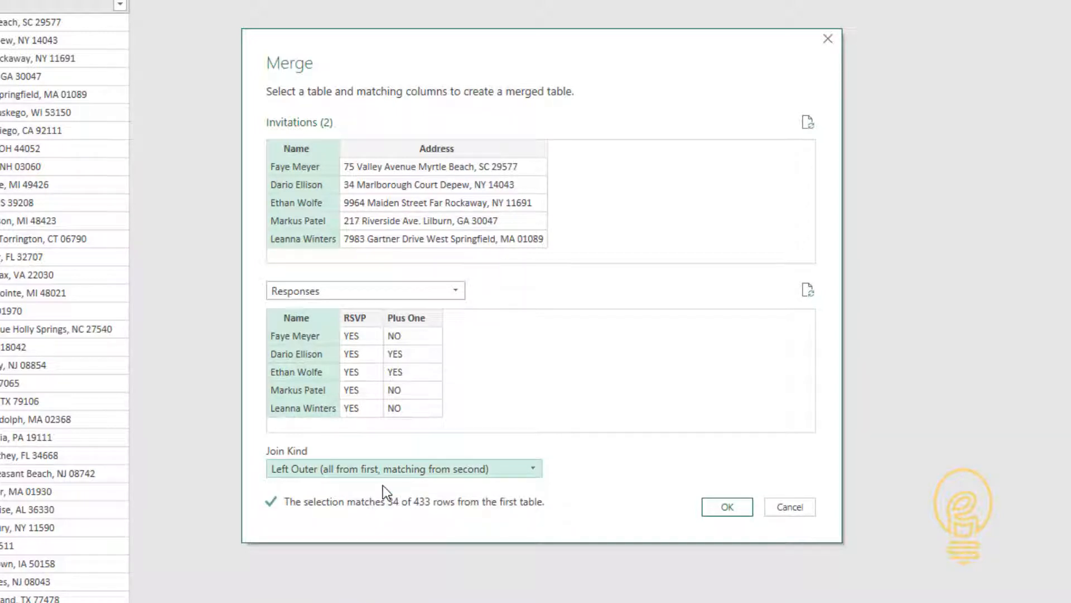
{"action": "left_click", "coordinate": [720, 506]}
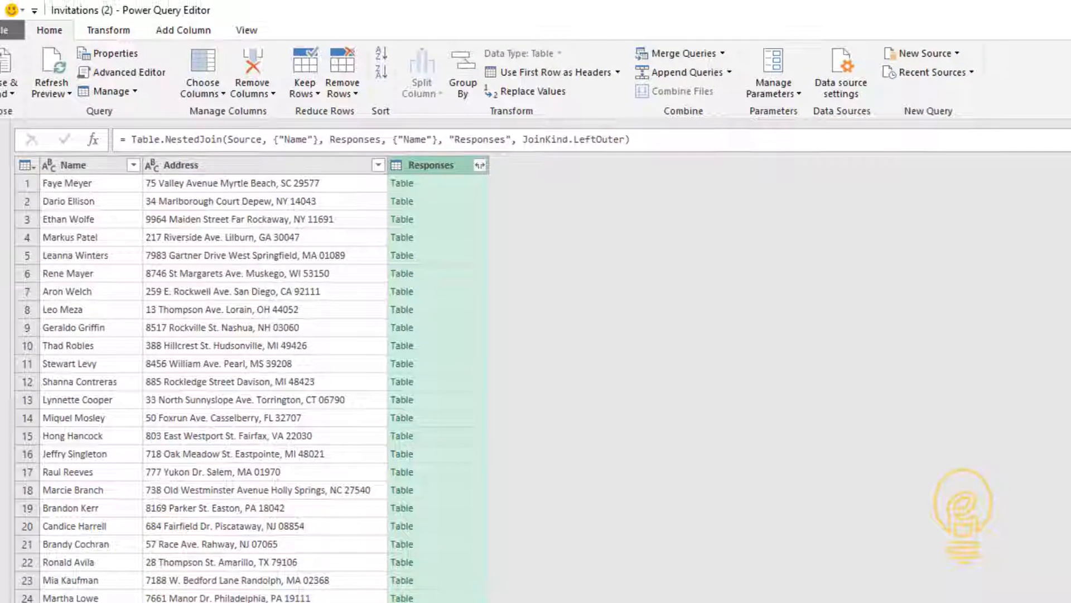
Expand only RSVP and Plus One without prefixes; name the query Invitations_With_Responses.
{"action": "left_click", "coordinate": [480, 165]}
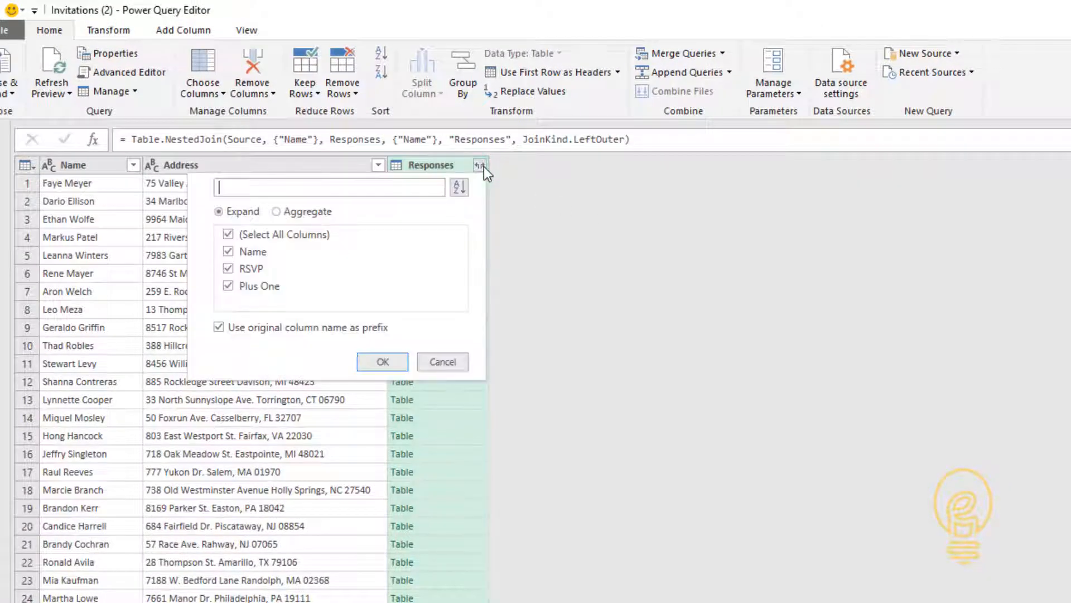
{"action": "left_click", "coordinate": [306, 235]}
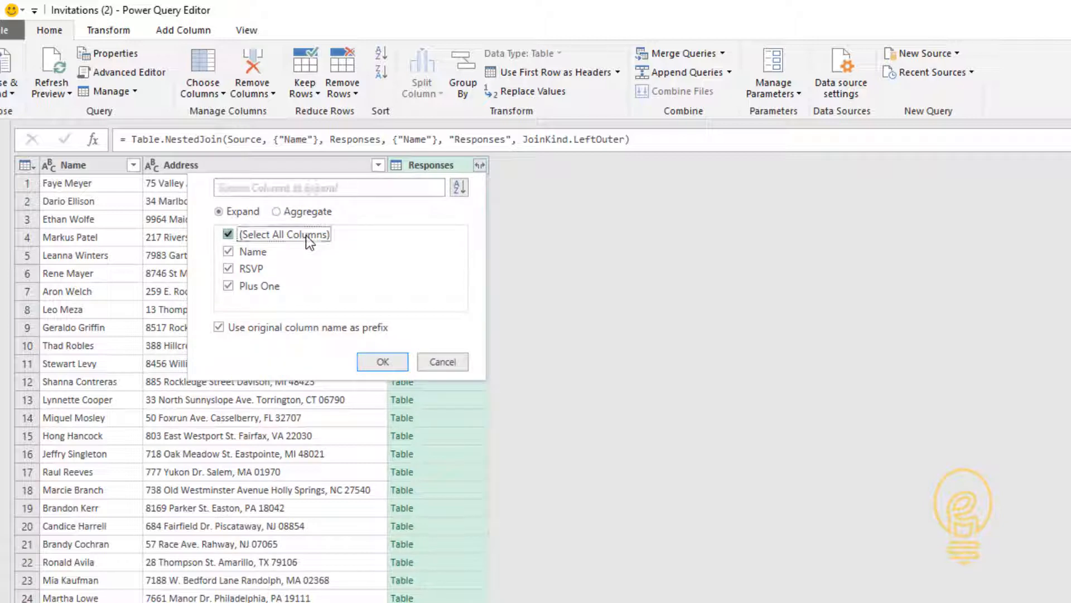
{"action": "left_click", "coordinate": [258, 269]}
{"action": "left_click", "coordinate": [253, 287]}
{"action": "left_click", "coordinate": [229, 331]}
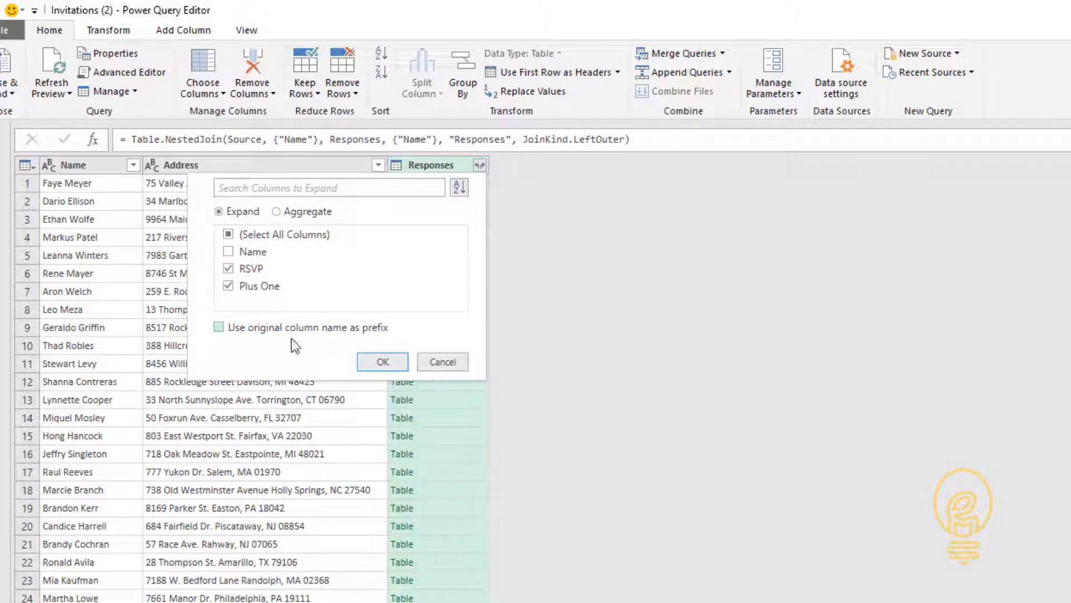
{"action": "left_click", "coordinate": [380, 365]}
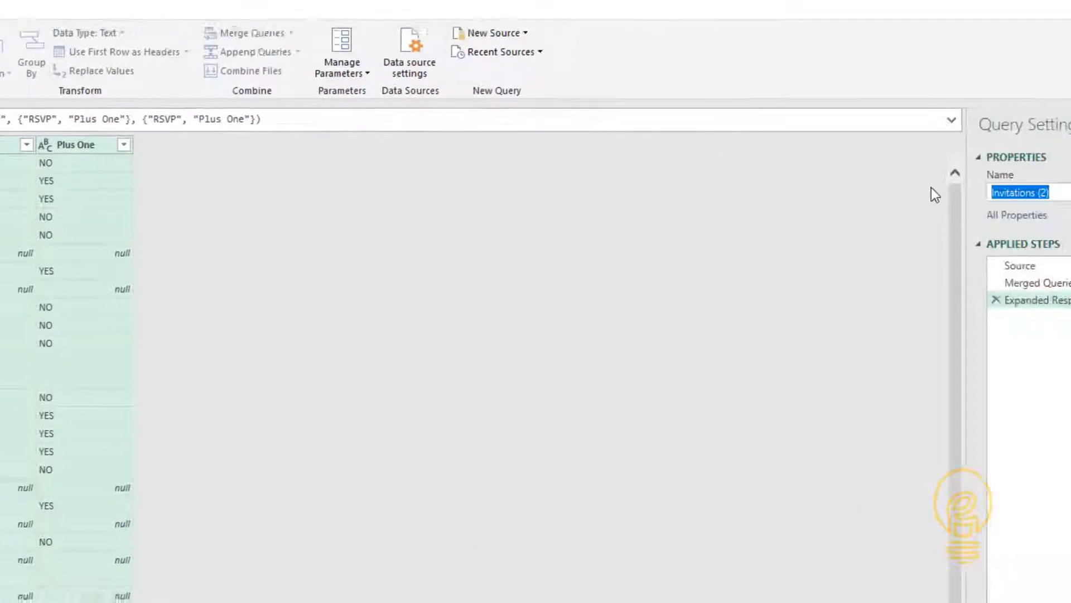
{"action": "type", "text": "In"}
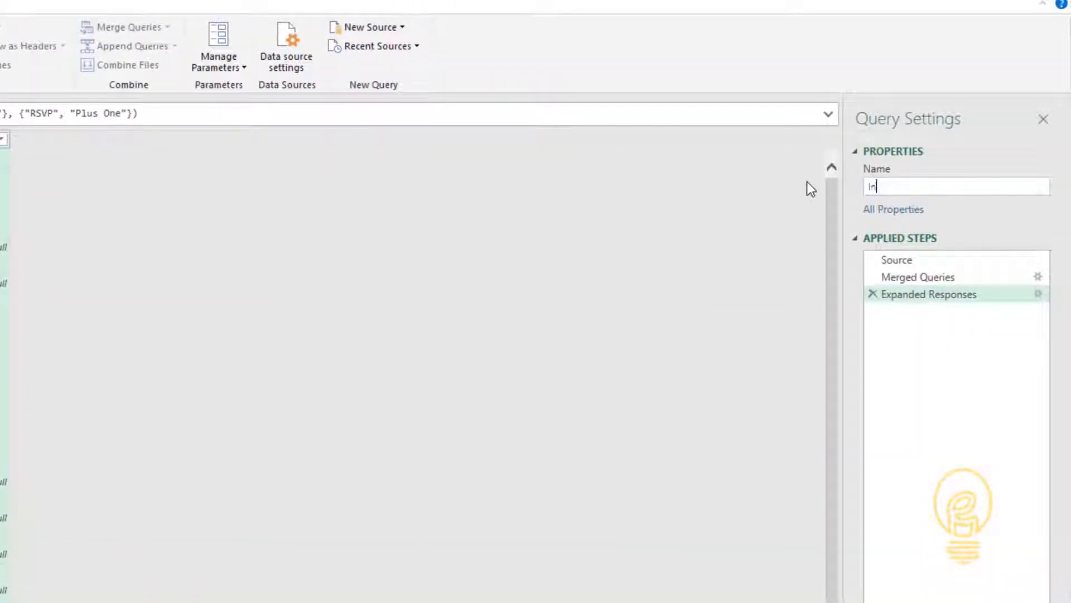
{"action": "type", "text": "vitations_With_Responses"}
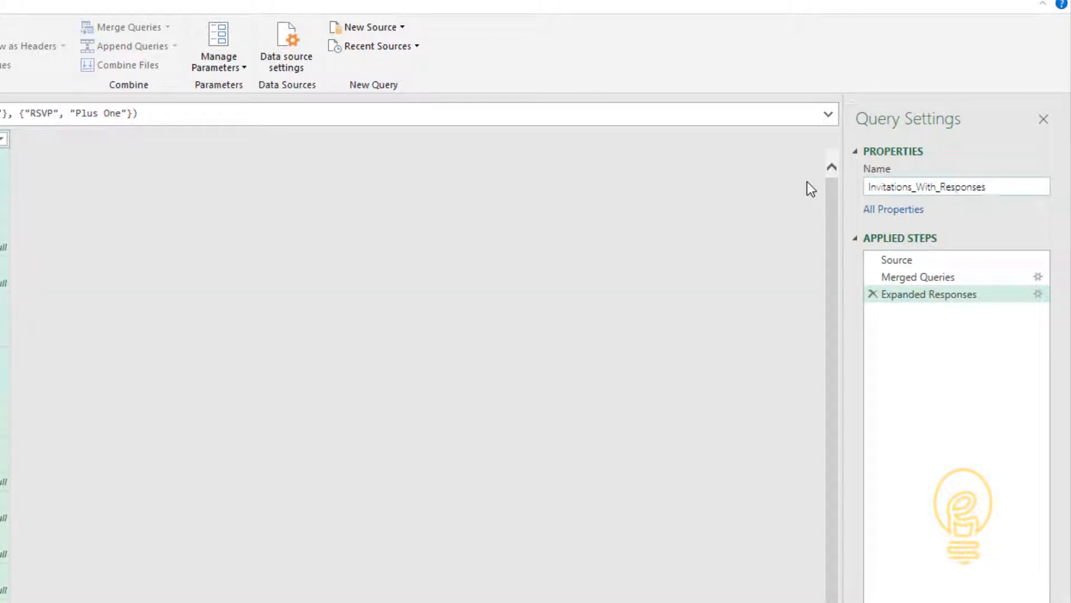
{"action": "key", "text": "Return"}
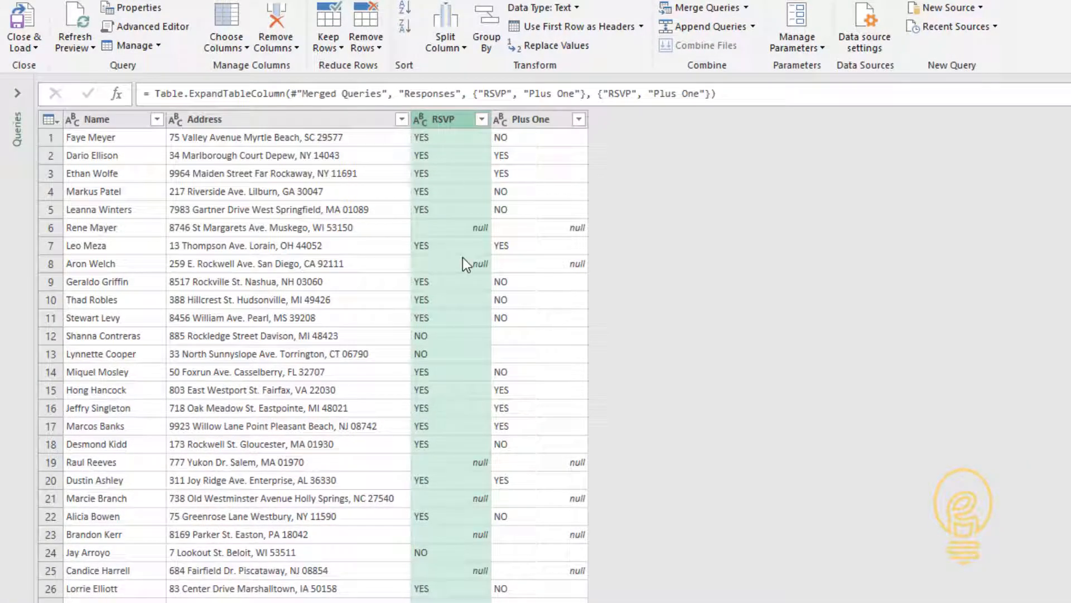
Create a reference of Invitations_With_Responses named Invitations_With_Response_Yes.
{"action": "left_click", "coordinate": [483, 122]}
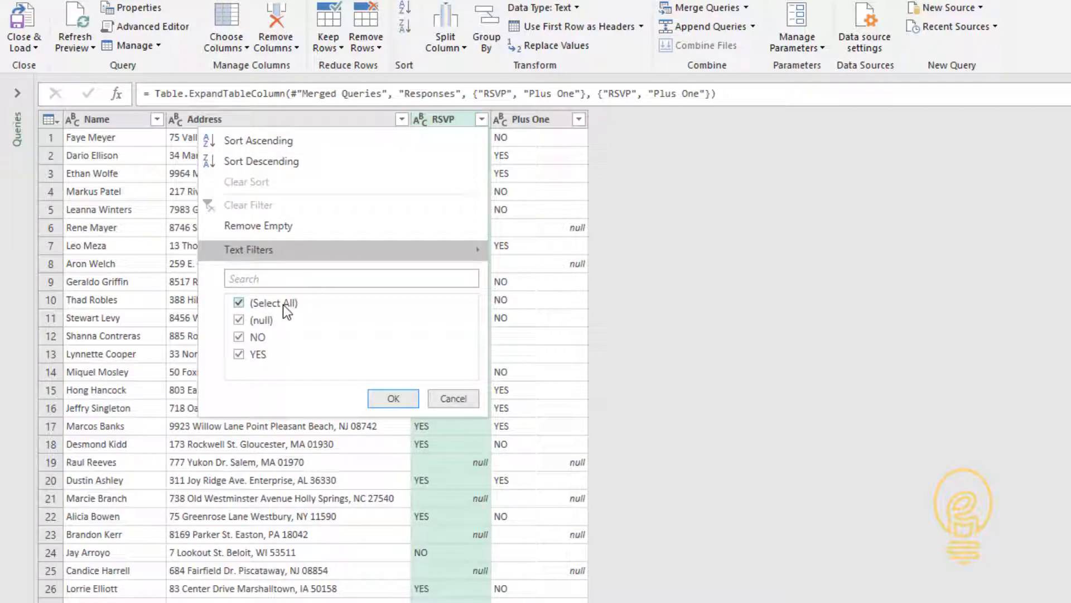
{"action": "left_click", "coordinate": [453, 398]}
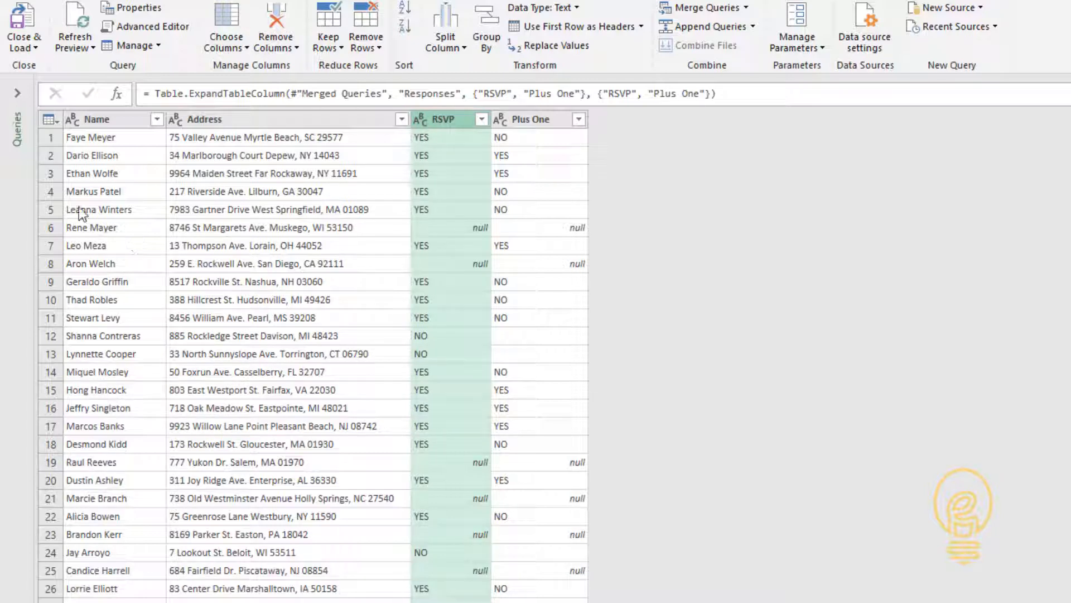
{"action": "left_click", "coordinate": [16, 94]}
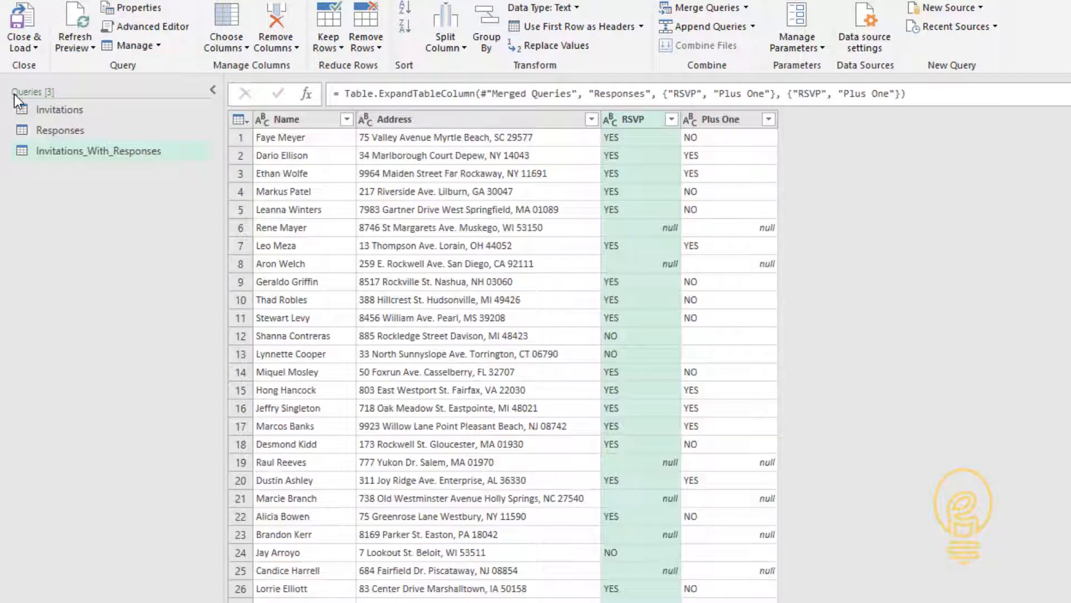
{"action": "left_click", "coordinate": [117, 156]}
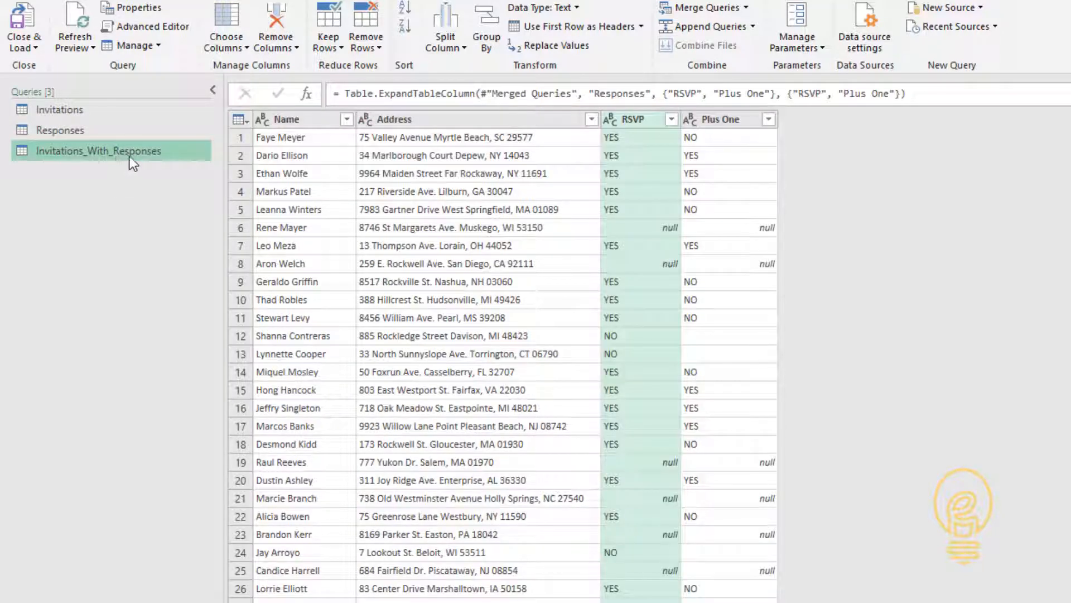
{"action": "right_click", "coordinate": [130, 156]}
{"action": "left_click", "coordinate": [197, 271]}
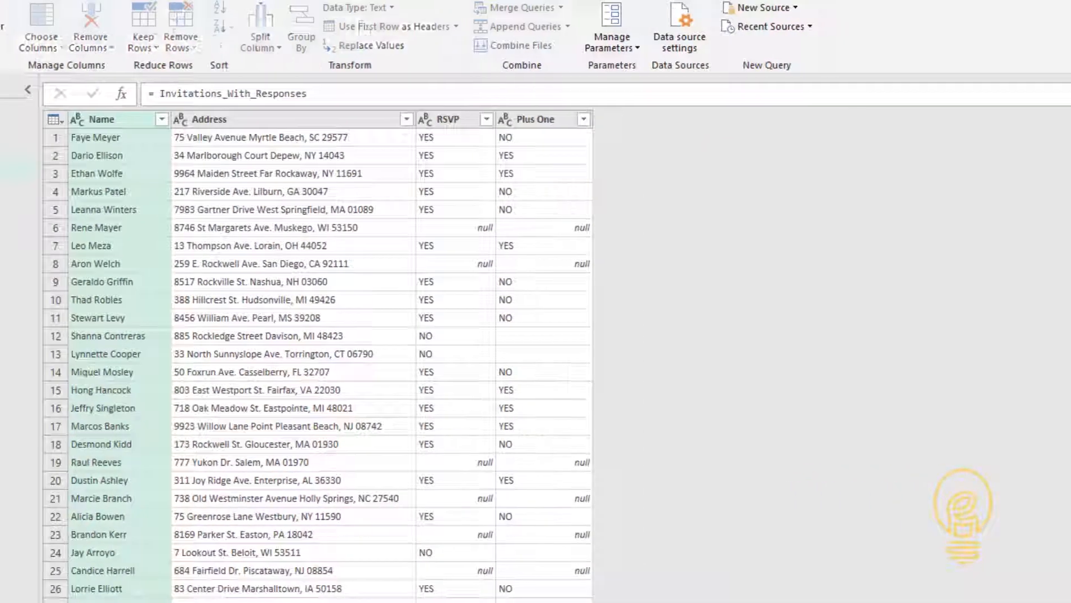
{"action": "left_click", "coordinate": [1008, 166]}
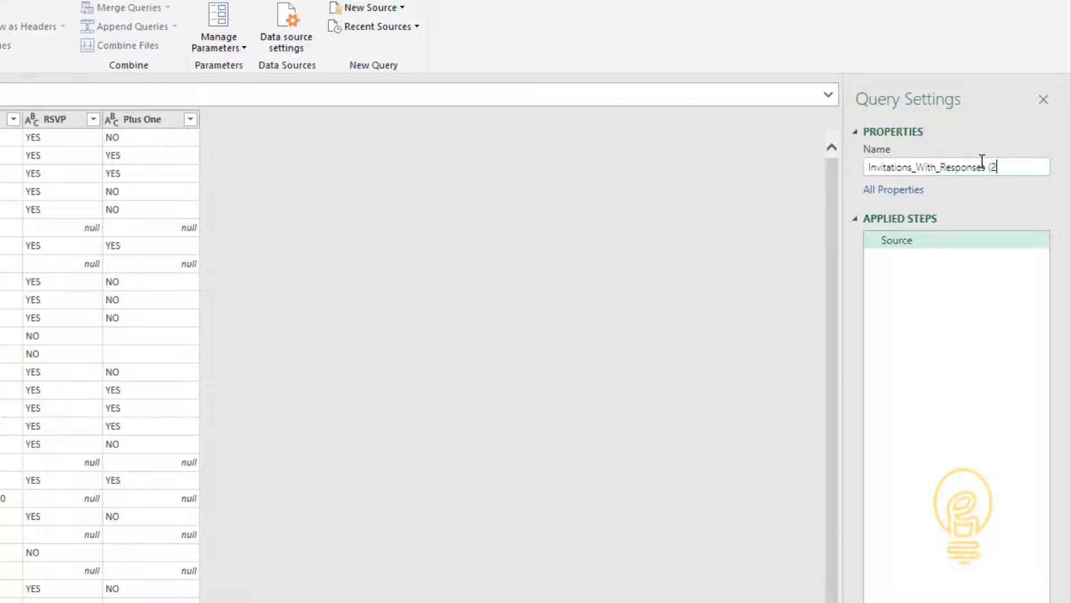
{"action": "key", "text": "BackSpace"}
{"action": "key", "text": "BackSpace"}
{"action": "key", "text": "BackSpace"}
{"action": "type", "text": "_Yes"}
{"action": "key", "text": "Return"}
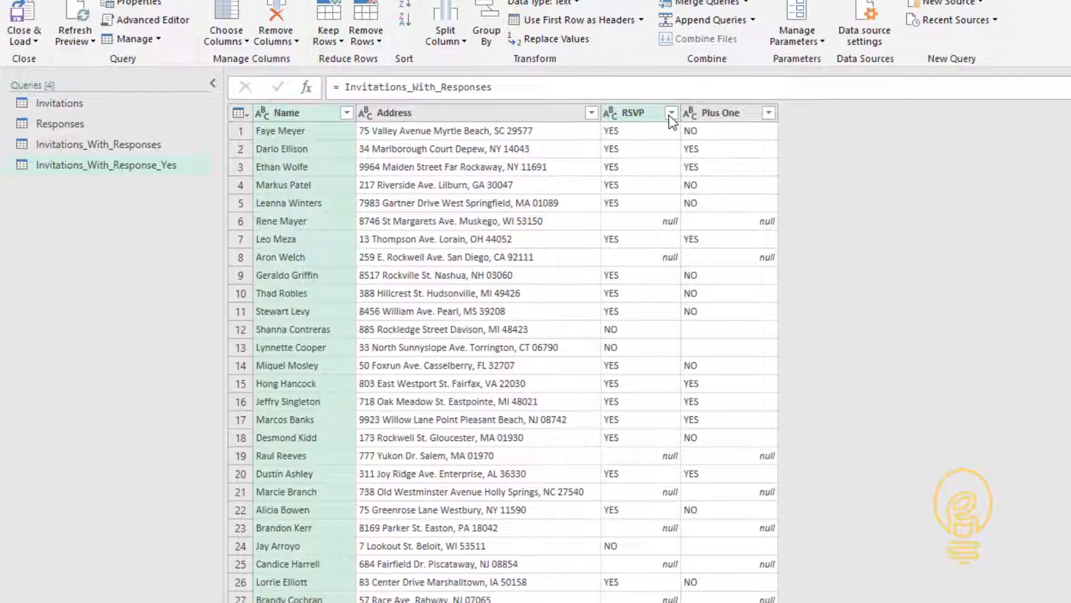
Filter the new query's RSVP column to YES only.
{"action": "left_click", "coordinate": [671, 114]}
{"action": "left_click", "coordinate": [464, 295]}
{"action": "left_click", "coordinate": [446, 348]}
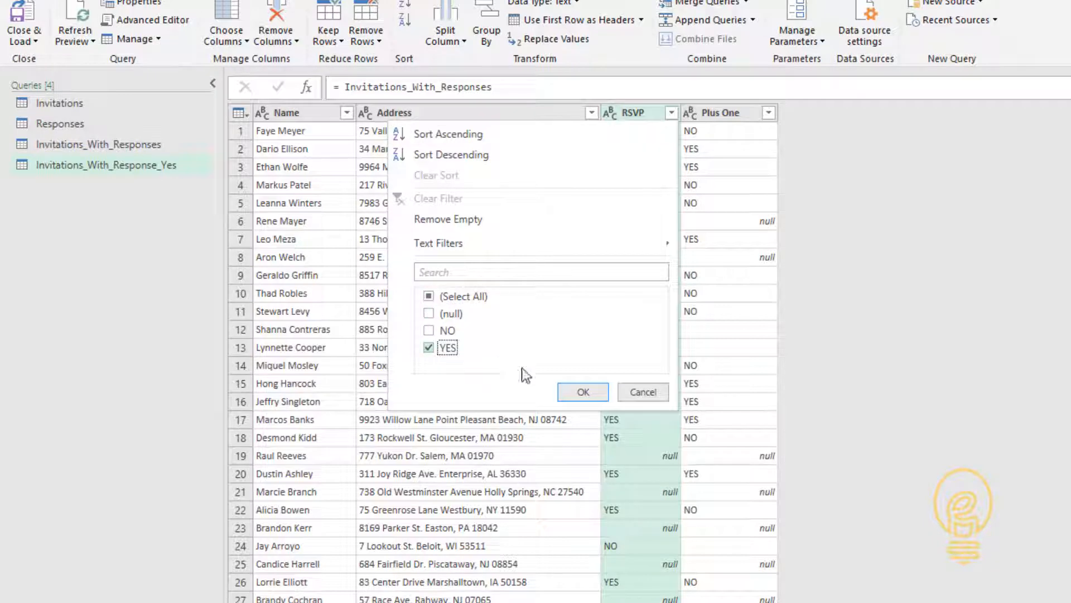
{"action": "left_click", "coordinate": [584, 391]}
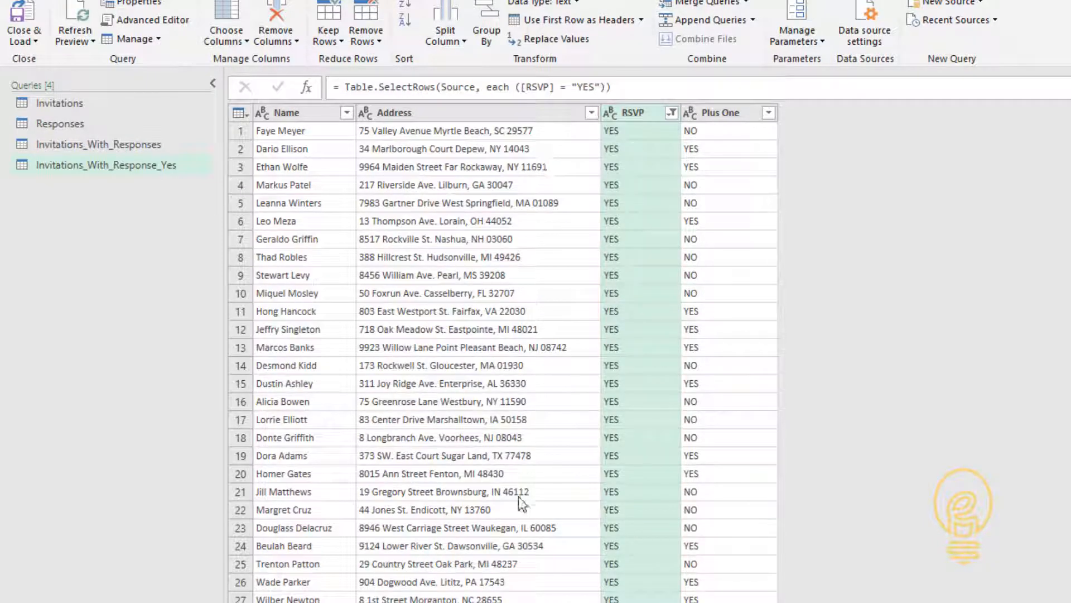
{"action": "left_click", "coordinate": [144, 146]}
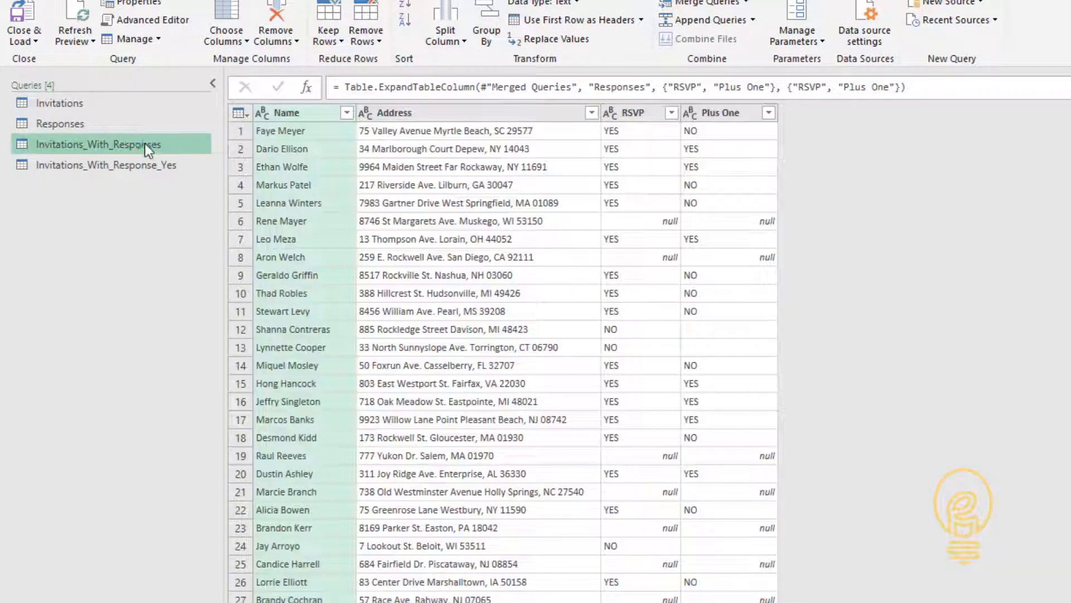
Create a reference of Invitations_With_Responses and rename it Invitations_With_Response_No.
{"action": "right_click", "coordinate": [146, 144]}
{"action": "left_click", "coordinate": [190, 257]}
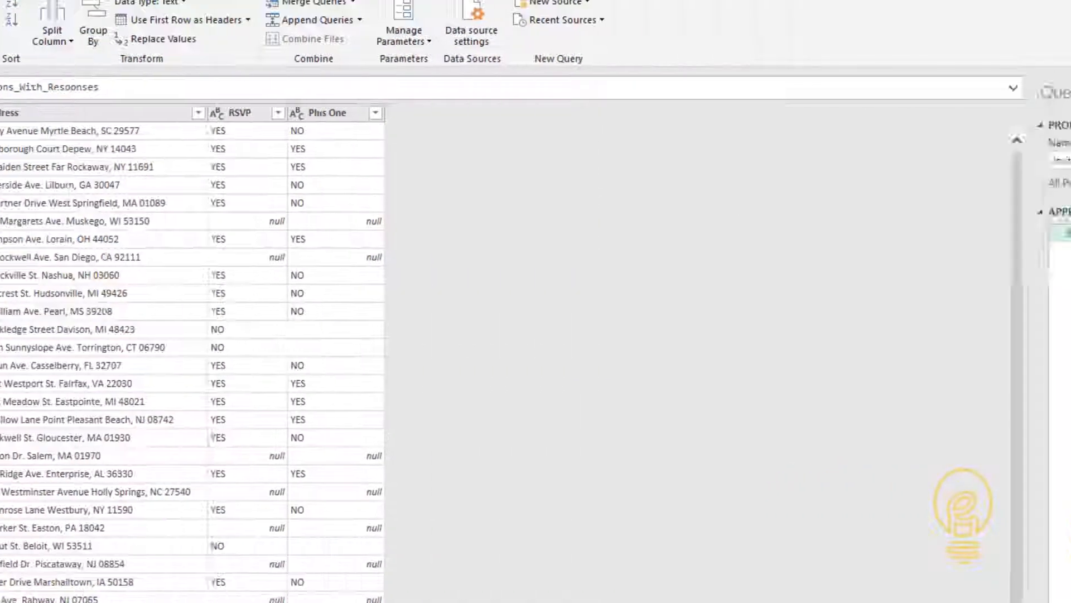
{"action": "mouse_move", "coordinate": [999, 161]}
{"action": "left_mouse_down"}
{"action": "mouse_move", "coordinate": [939, 161]}
{"action": "mouse_move", "coordinate": [987, 160]}
{"action": "left_mouse_up"}
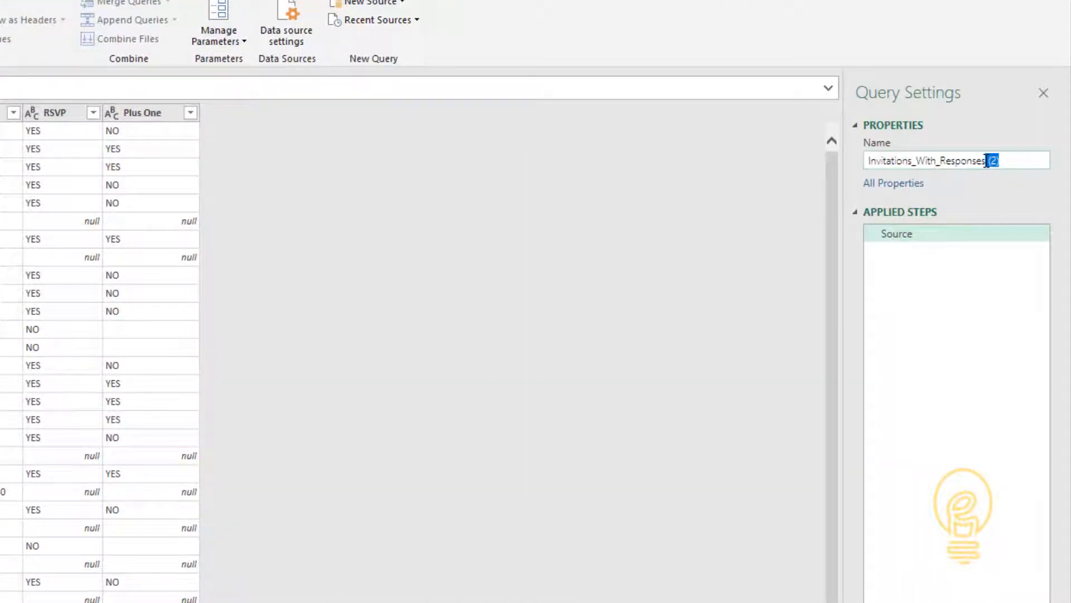
{"action": "key", "text": "BackSpace"}
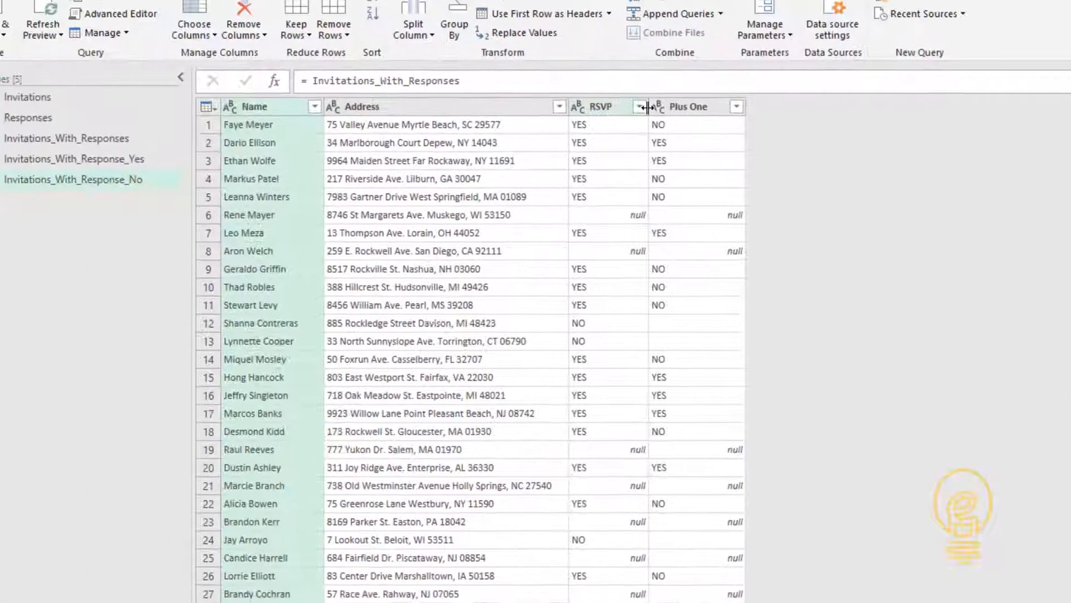
Filter RSVP to NO only and load the queries into the workbook.
{"action": "left_click", "coordinate": [222, 112]}
{"action": "left_click", "coordinate": [464, 289]}
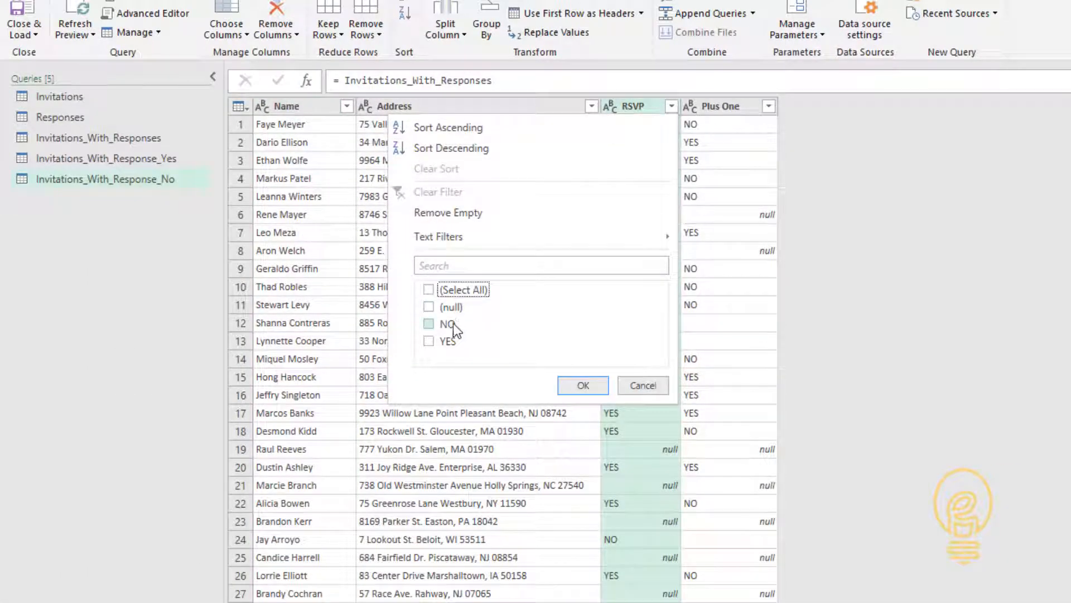
{"action": "left_click", "coordinate": [453, 323]}
{"action": "left_click", "coordinate": [597, 391]}
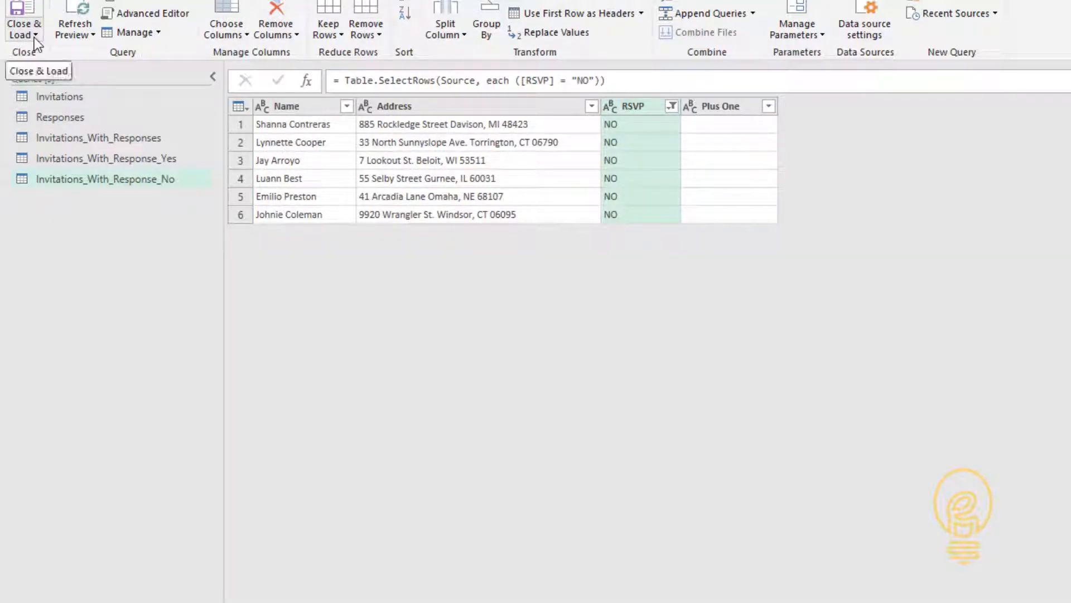
{"action": "left_click", "coordinate": [37, 8]}
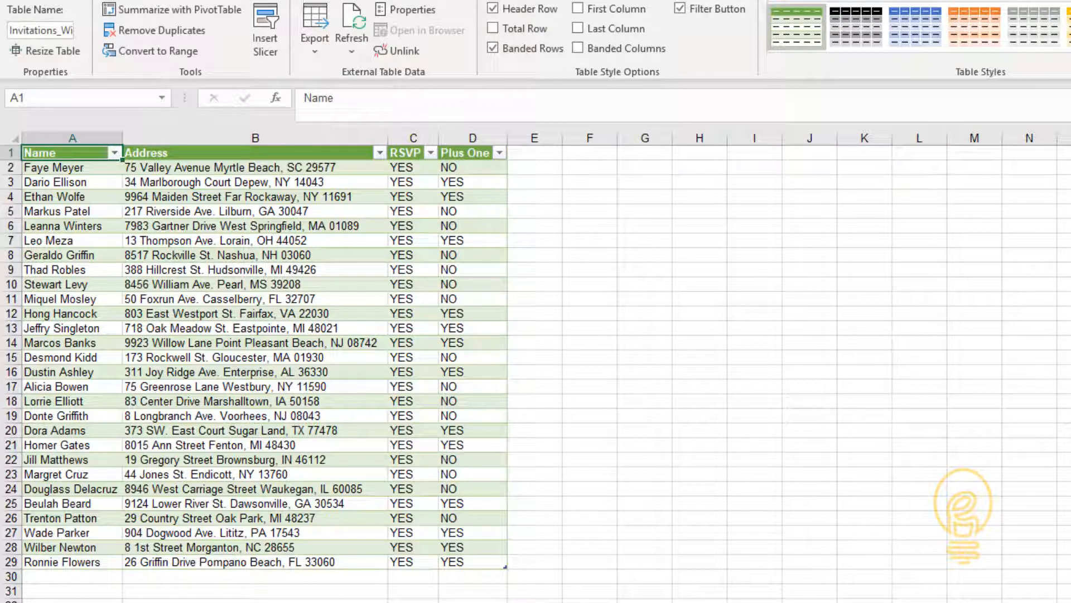
Select the loaded table of YES responses on its worksheet.
{"action": "left_click", "coordinate": [707, 328]}
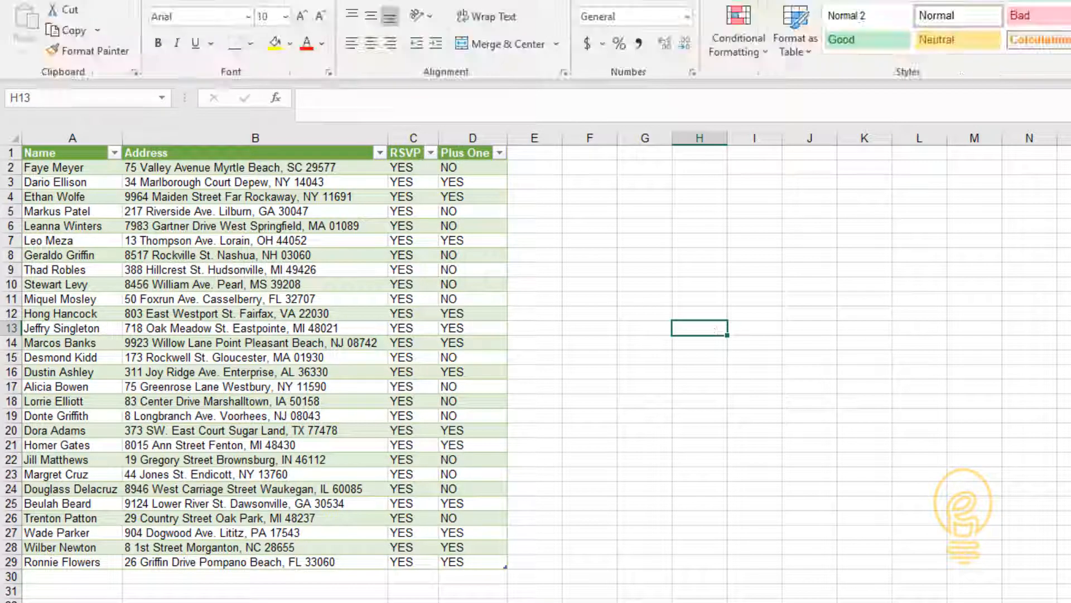
{"action": "left_click", "coordinate": [889, 314]}
Duplicate the Invitations_With_Responses query from the Queries & Connections list.
{"action": "left_click", "coordinate": [890, 283]}
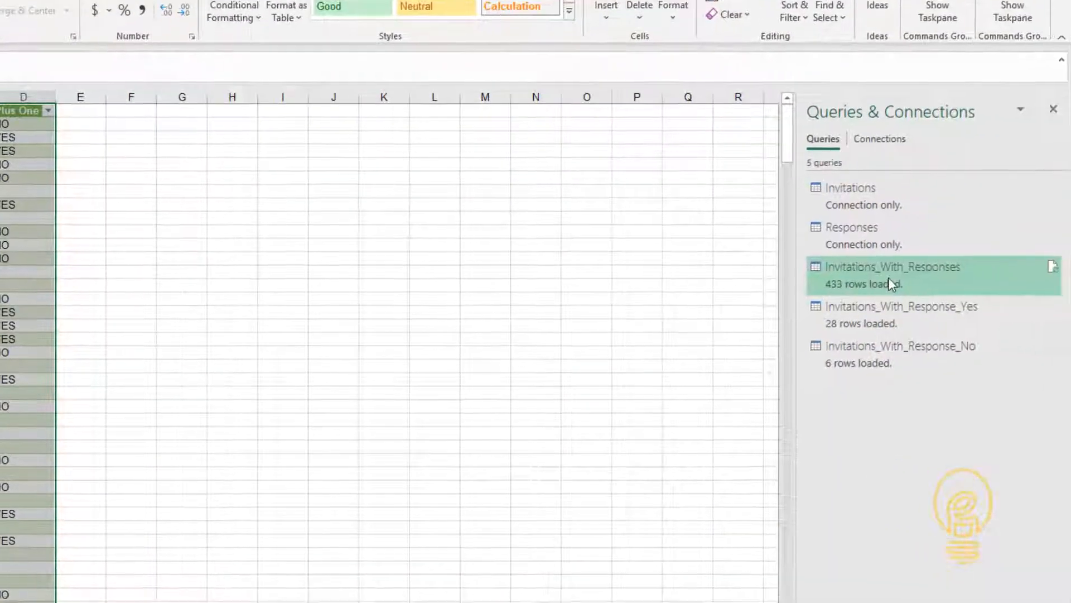
{"action": "right_click", "coordinate": [888, 279]}
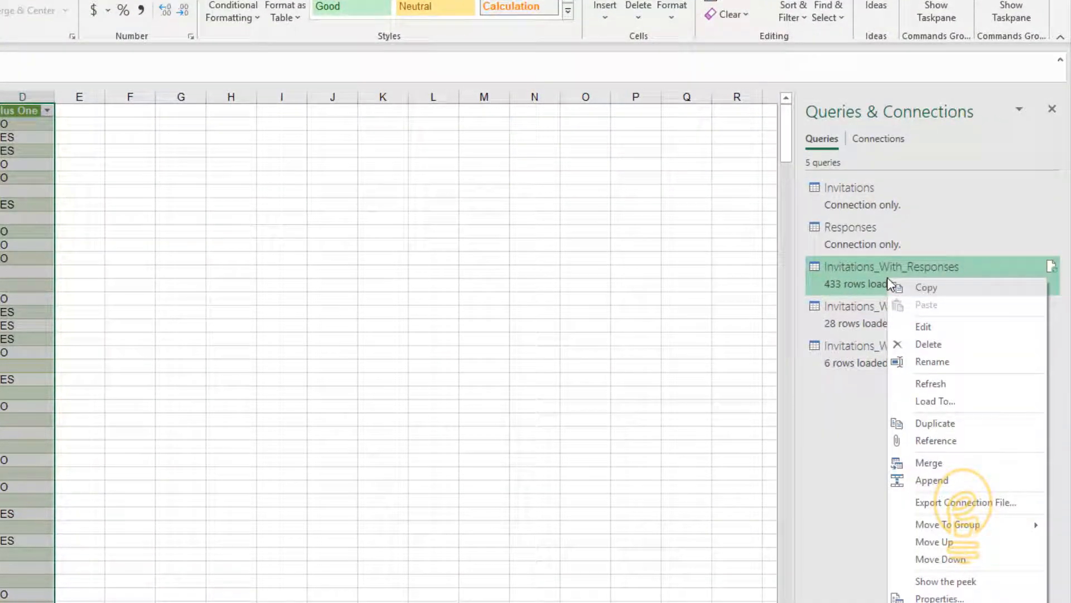
{"action": "left_click", "coordinate": [939, 431]}
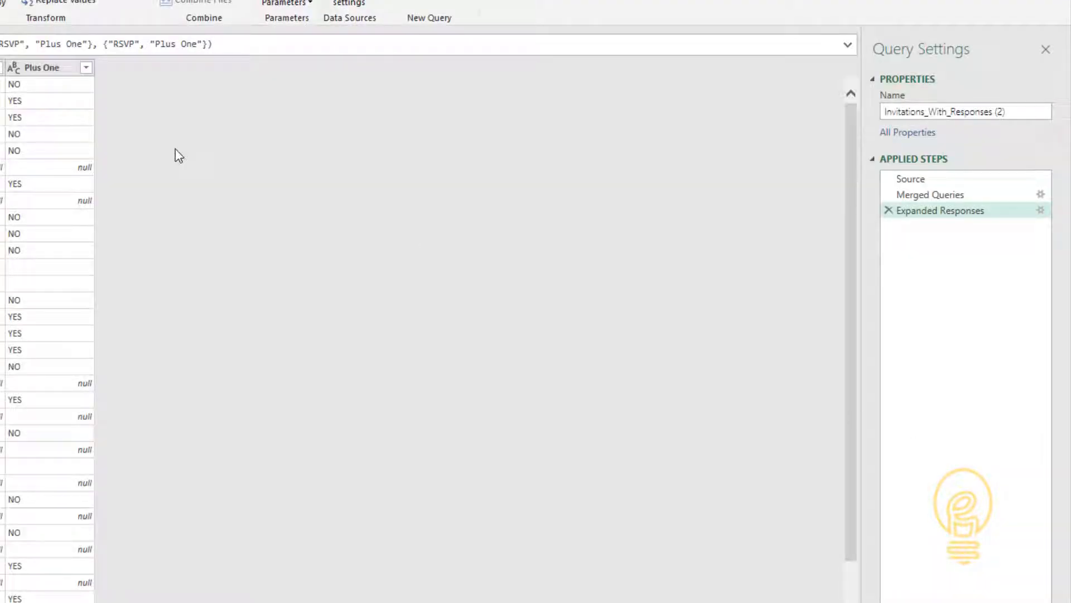
Change the copy's Merged Queries step to a Left Anti join.
{"action": "left_click", "coordinate": [950, 197]}
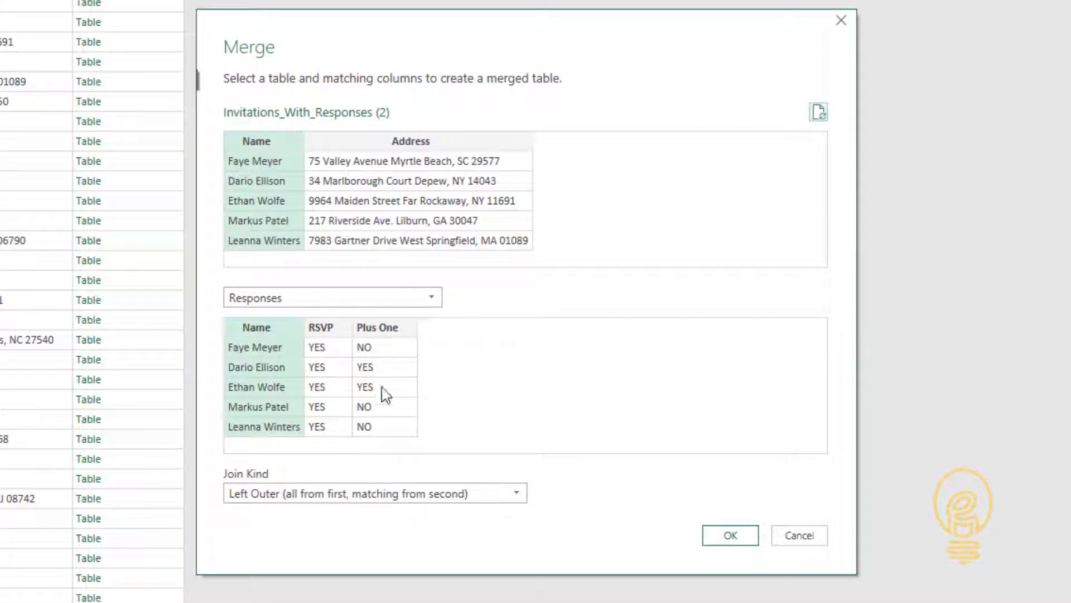
{"action": "left_click", "coordinate": [277, 494]}
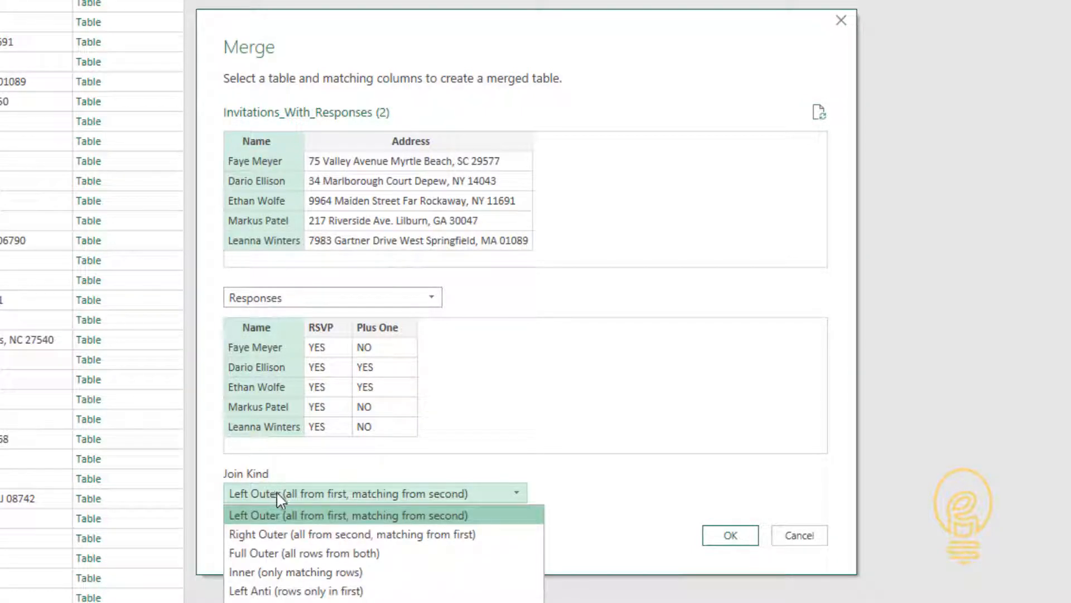
{"action": "left_click", "coordinate": [399, 592]}
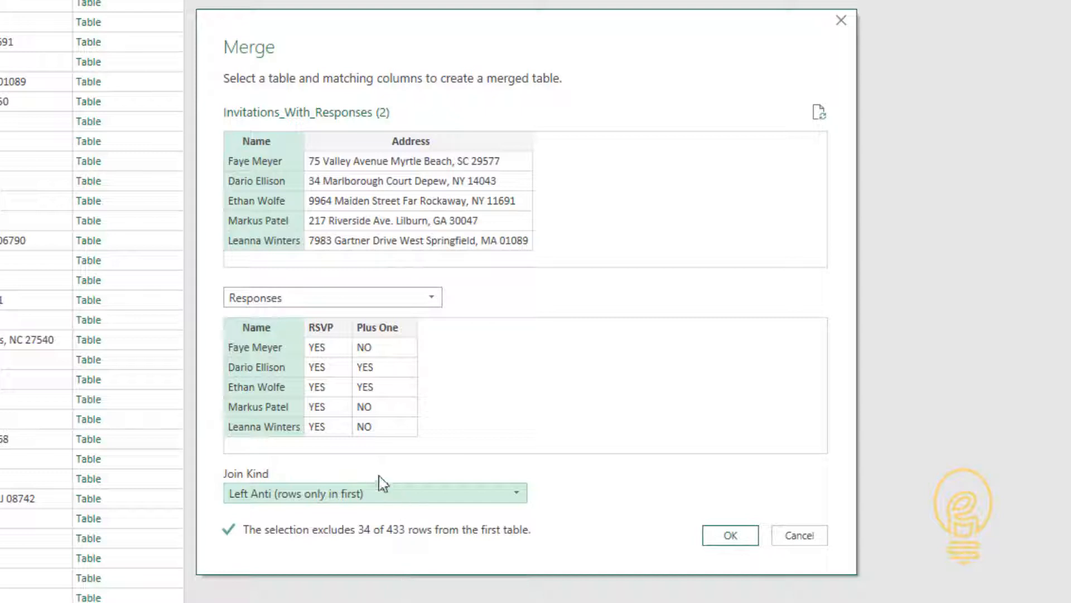
{"action": "left_click", "coordinate": [729, 537]}
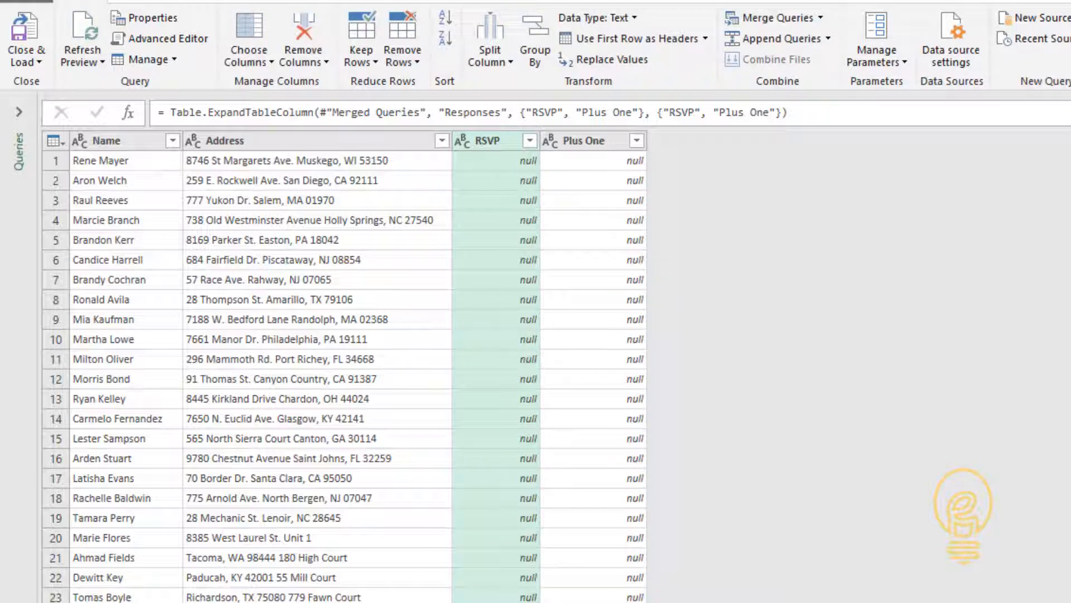
Duplicate the Invitations_Without_Responses query in the expanded Queries pane.
{"action": "left_click", "coordinate": [19, 112]}
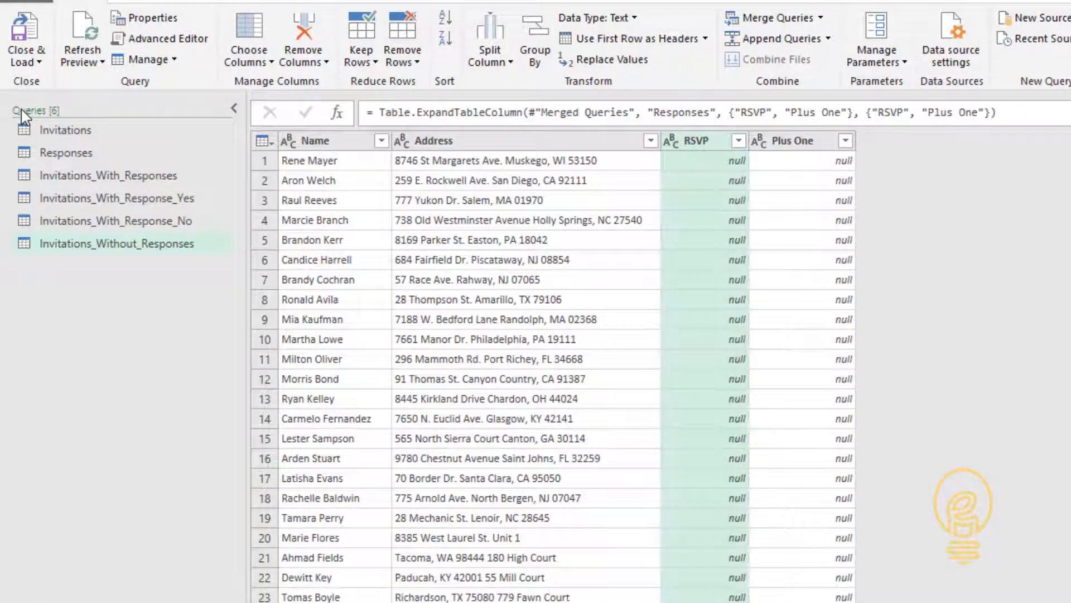
{"action": "left_click", "coordinate": [128, 251]}
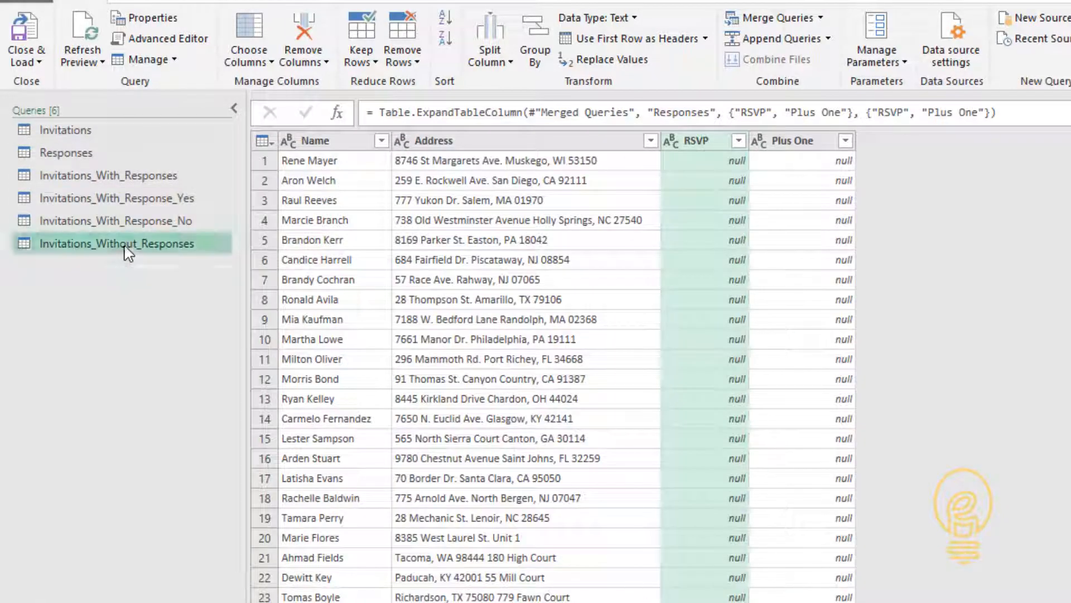
{"action": "right_click", "coordinate": [126, 247]}
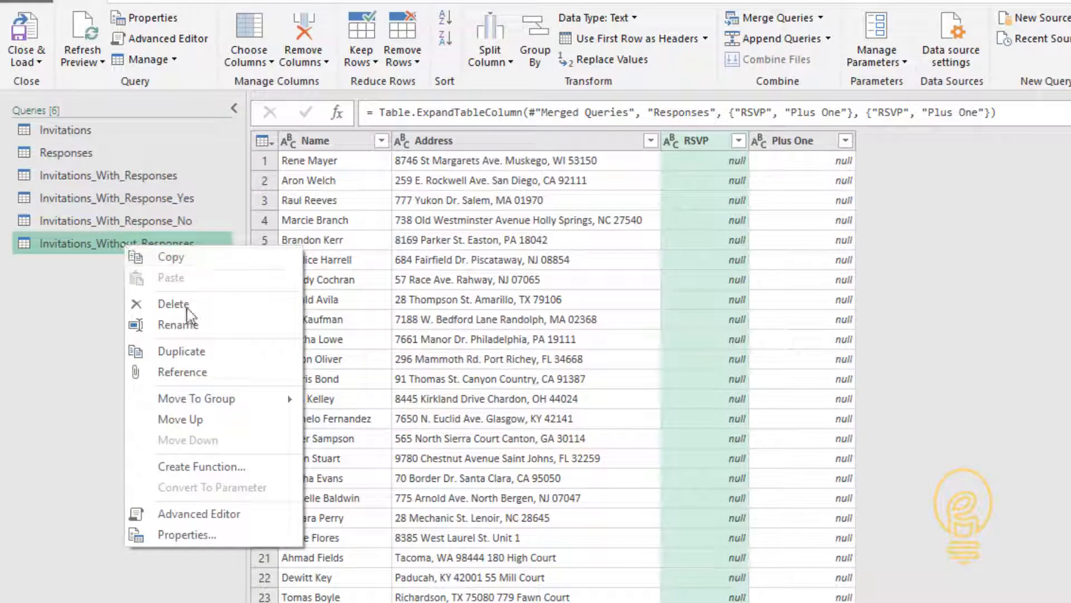
{"action": "left_click", "coordinate": [195, 353]}
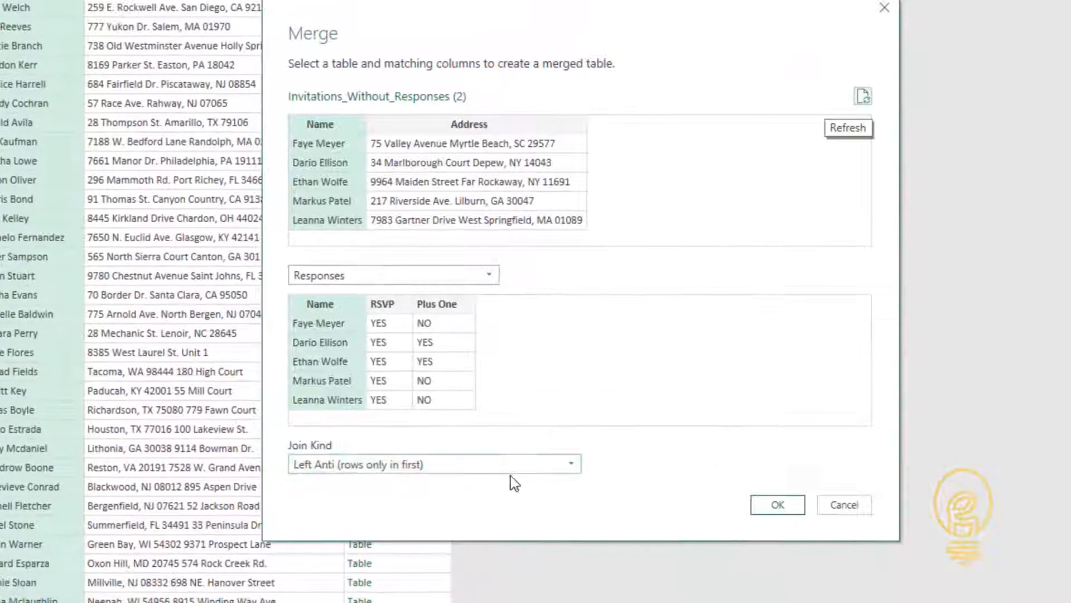
Switch the copied query's merge to a Right Anti join.
{"action": "left_click", "coordinate": [511, 470]}
{"action": "left_click", "coordinate": [410, 574]}
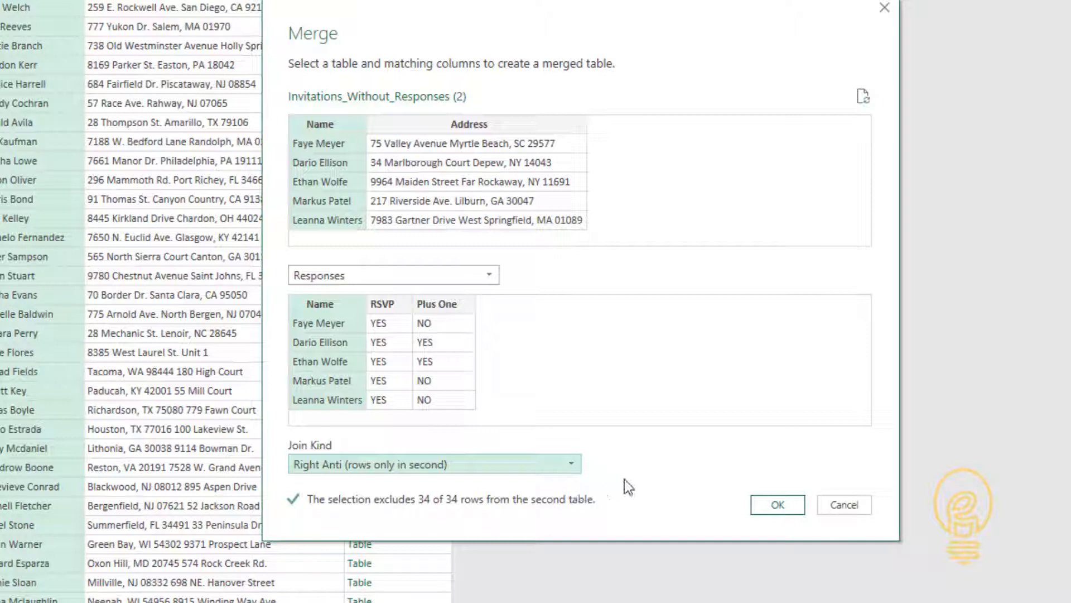
{"action": "left_click", "coordinate": [774, 515]}
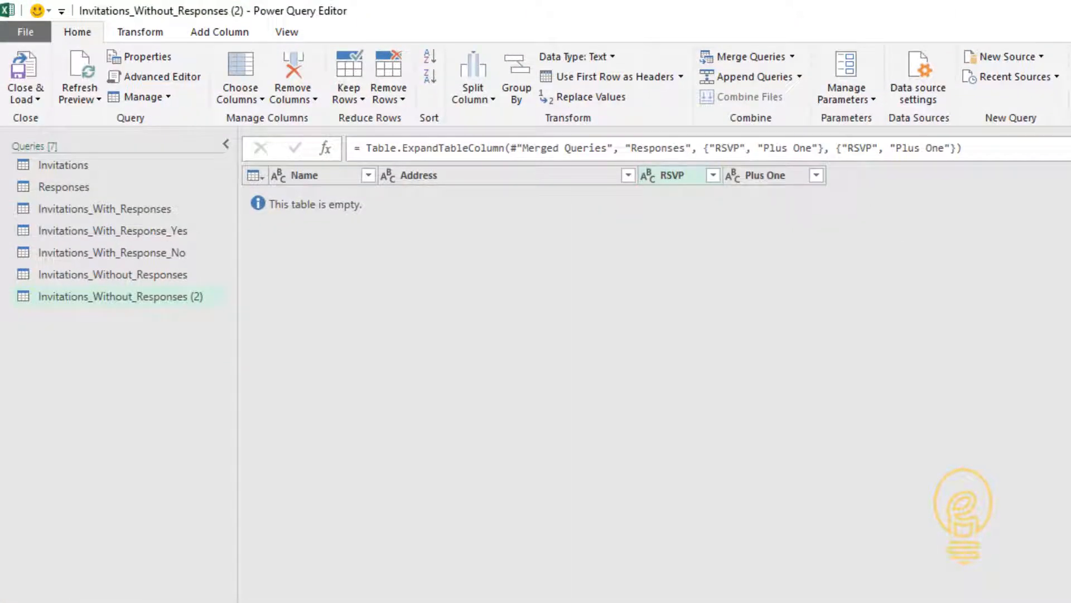
Expand only the response Name column, name the query Responses_Without_Invitations, and load it to the workbook.
{"action": "left_click", "coordinate": [804, 335]}
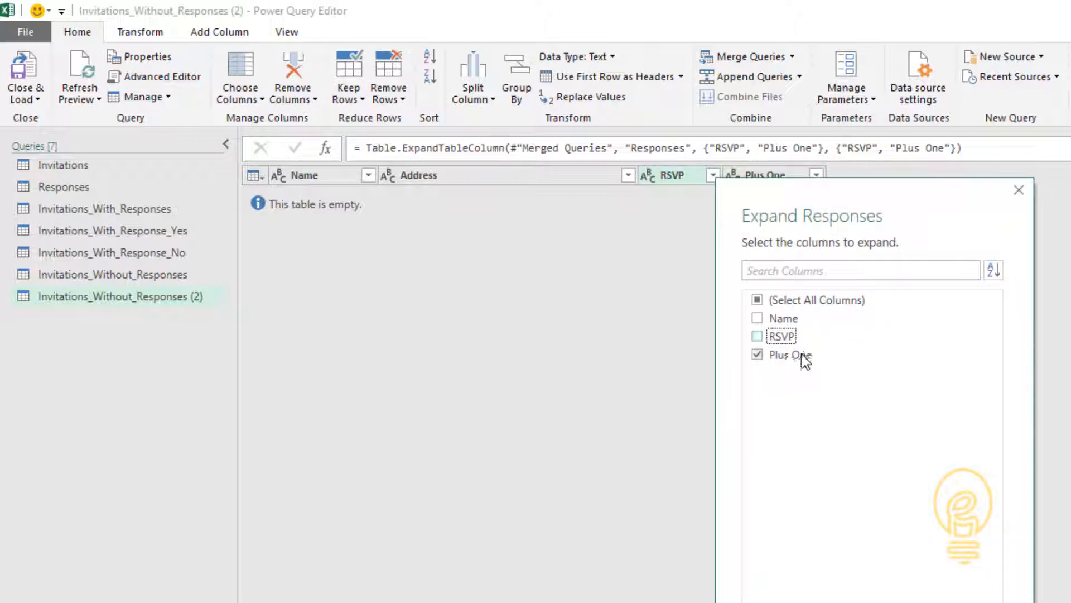
{"action": "left_click", "coordinate": [802, 354]}
{"action": "left_click", "coordinate": [782, 322]}
{"action": "left_click", "coordinate": [915, 602]}
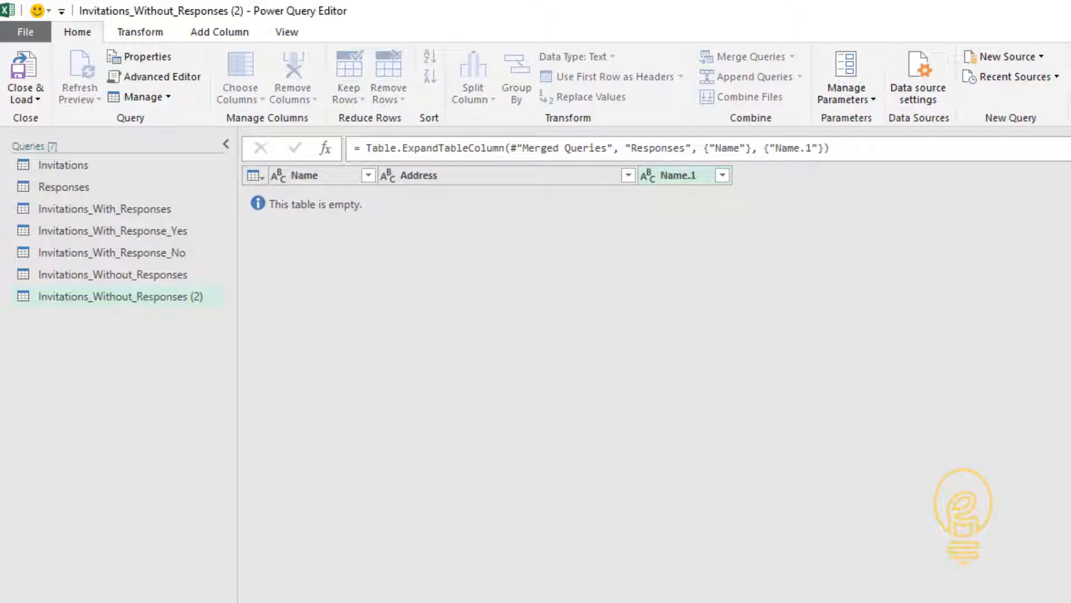
{"action": "key", "text": "Return"}
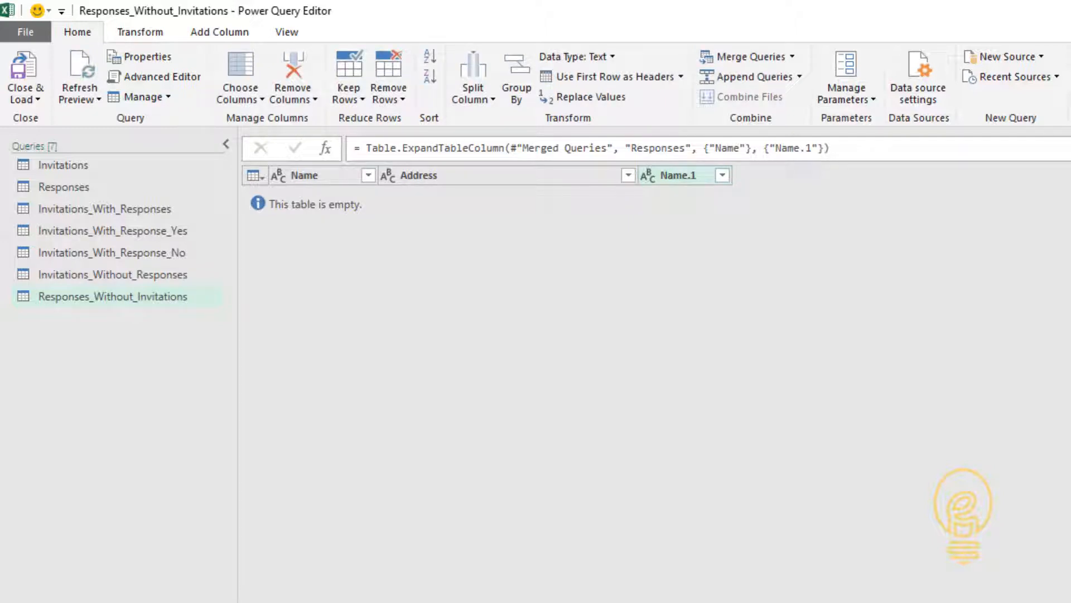
{"action": "left_click", "coordinate": [29, 84]}
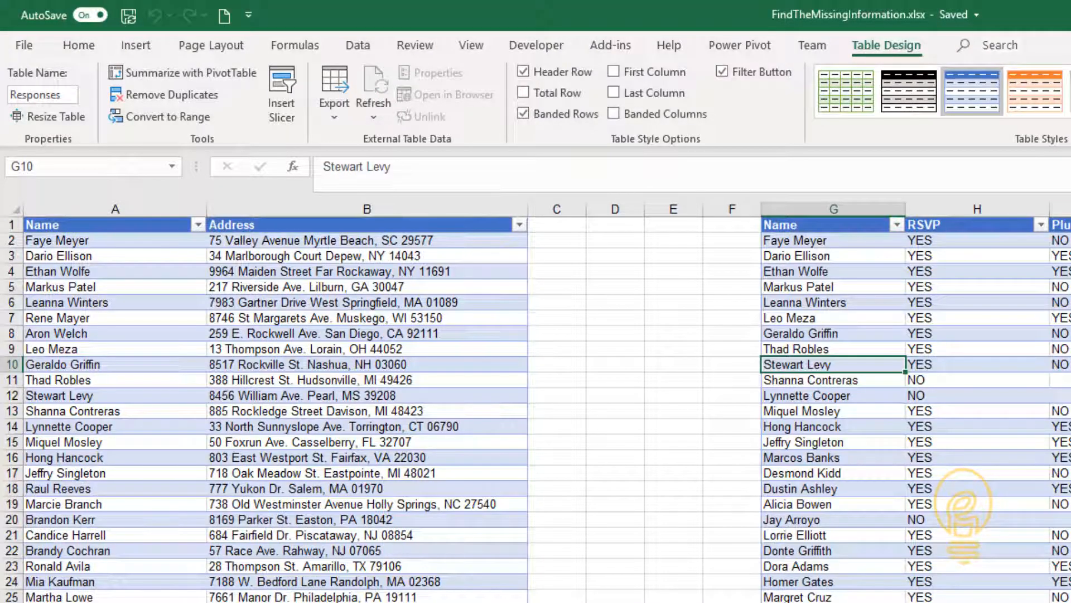
Add a test response row: This Person Does Not Exist, RSVP YES, Plus One NO.
{"action": "left_click", "coordinate": [325, 534]}
{"action": "type", "text": "This"}
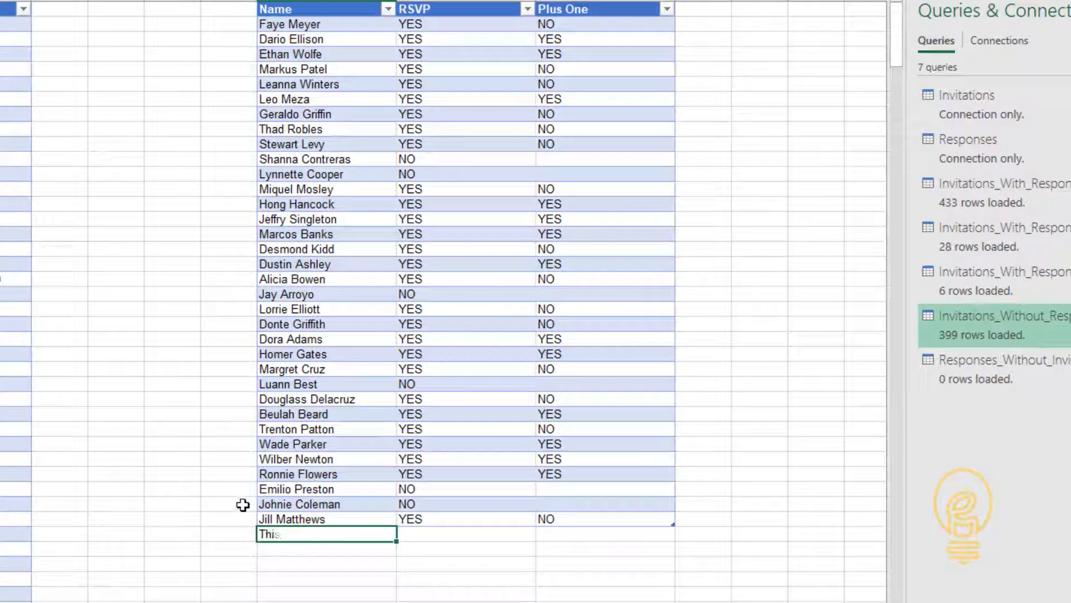
{"action": "type", "text": " Person Does Not E"}
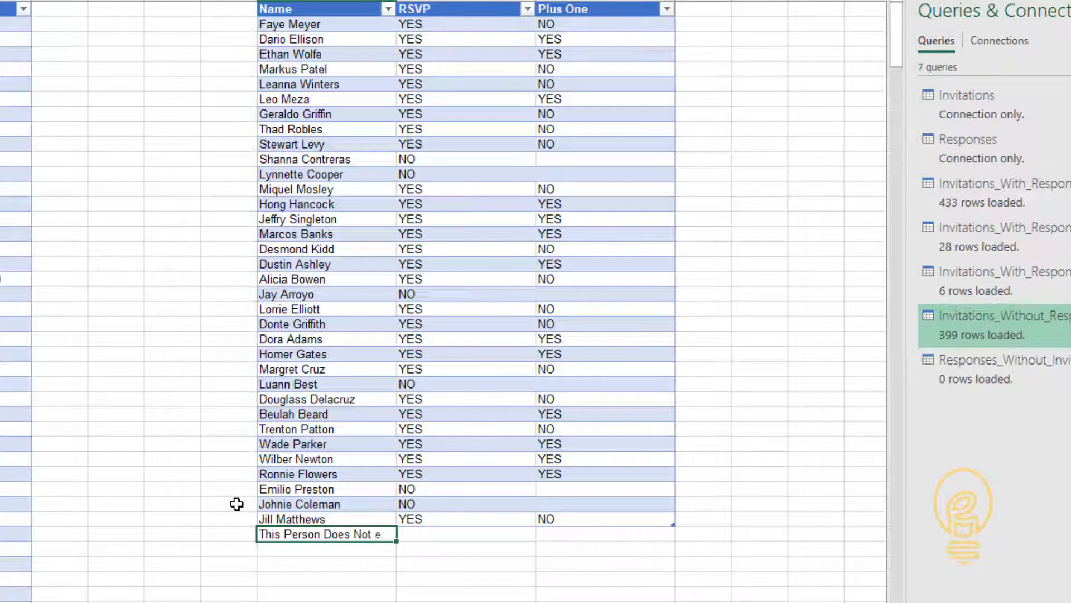
{"action": "type", "text": "xist"}
{"action": "key", "text": "Tab"}
{"action": "type", "text": "YES"}
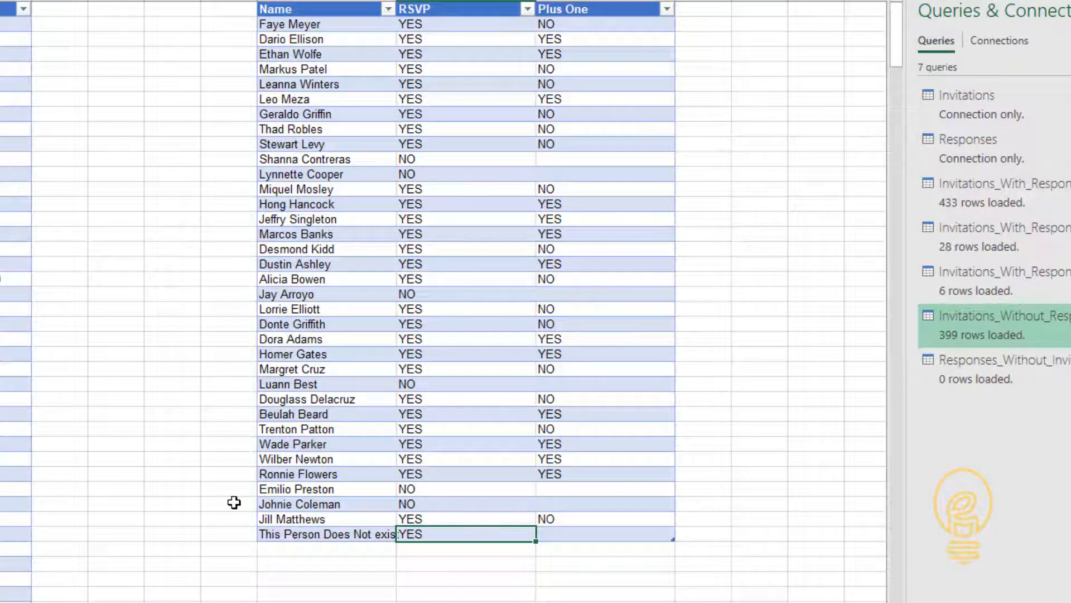
{"action": "key", "text": "Tab"}
{"action": "type", "text": "NO"}
{"action": "key", "text": "Return"}
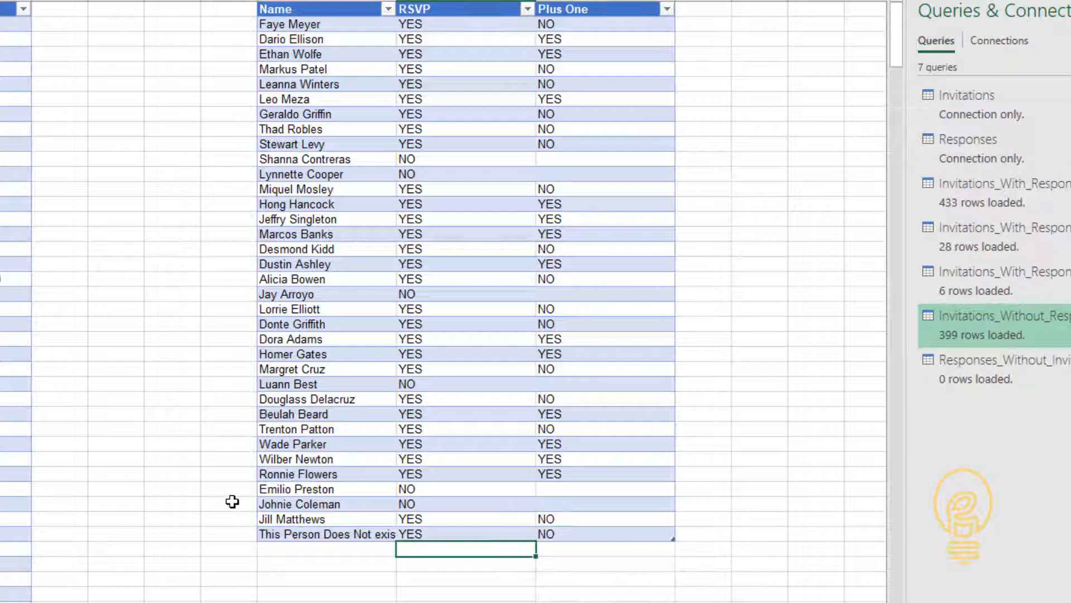
{"action": "left_click", "coordinate": [359, 536]}
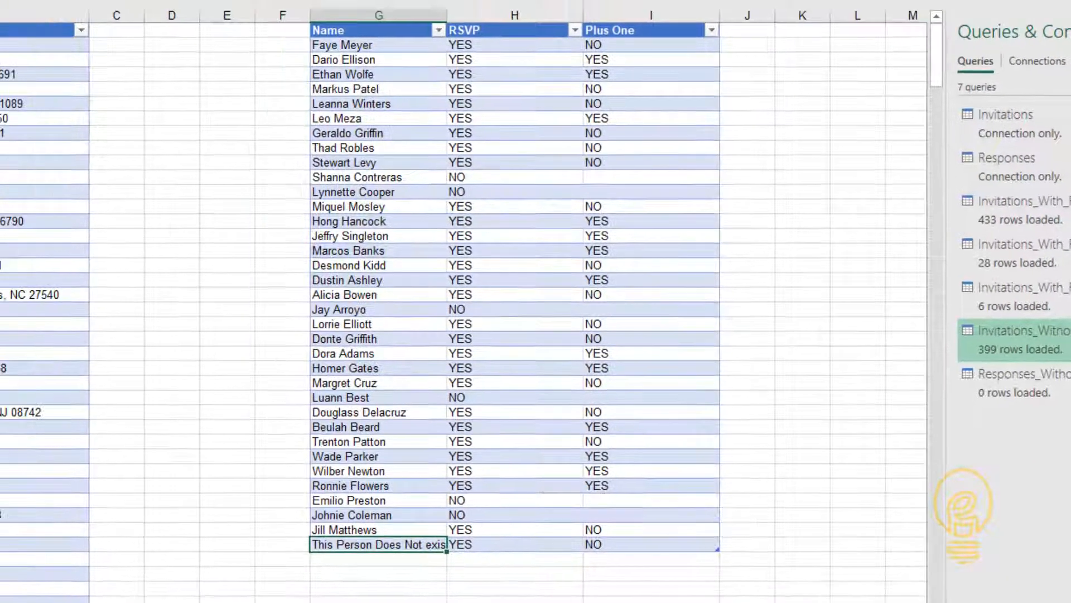
Refresh all queries and check the new unmatched name on the Responses_Without_Invitations sheet.
{"action": "key", "text": "ctrl+Page_Down"}
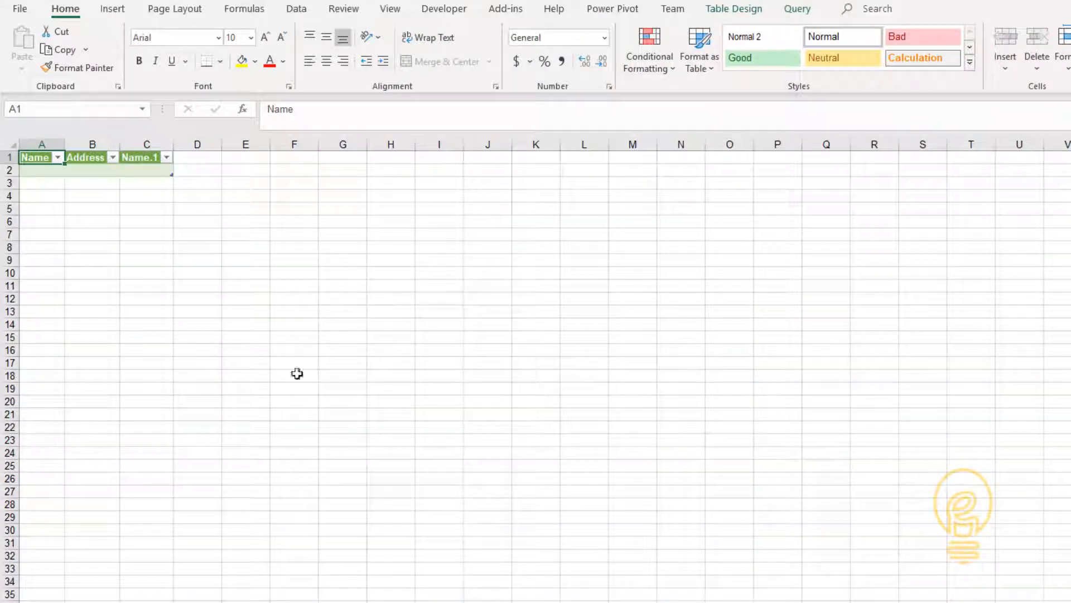
{"action": "left_click", "coordinate": [147, 172]}
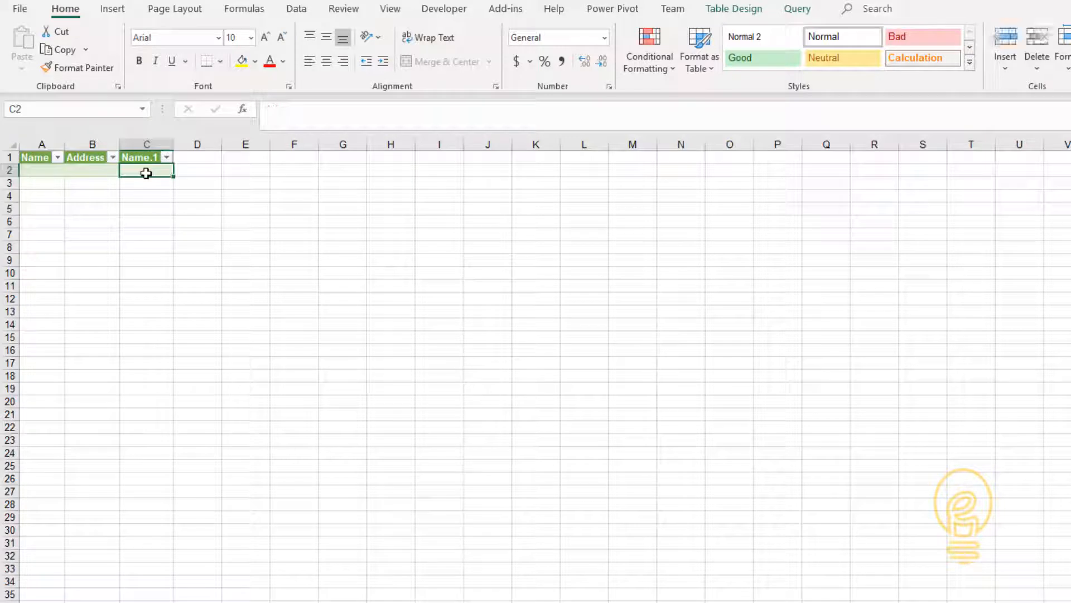
{"action": "left_click", "coordinate": [297, 10]}
{"action": "left_click", "coordinate": [292, 46]}
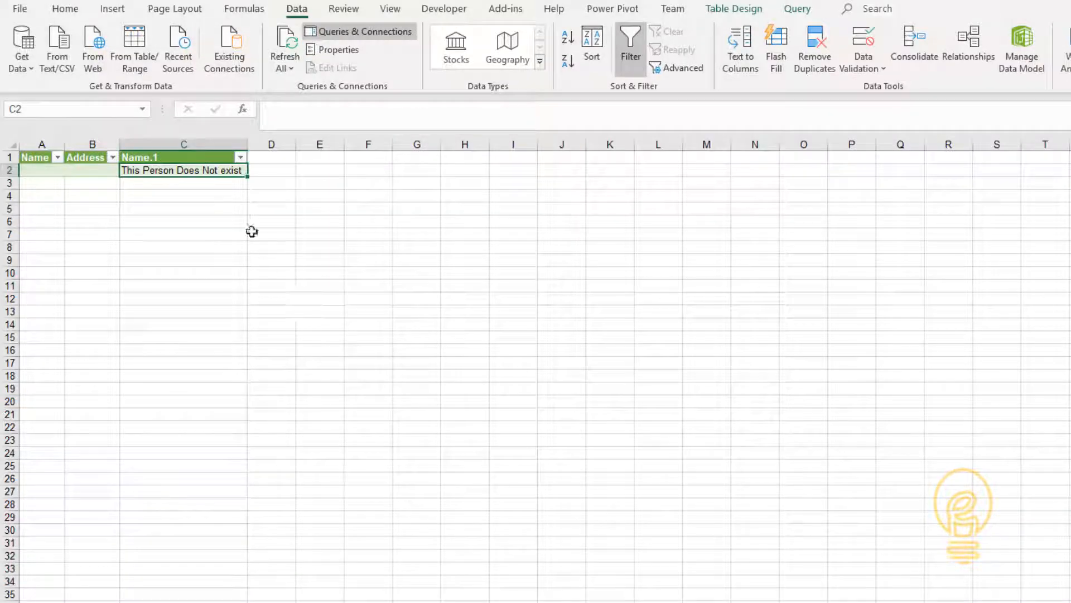
{"action": "left_click", "coordinate": [193, 172]}
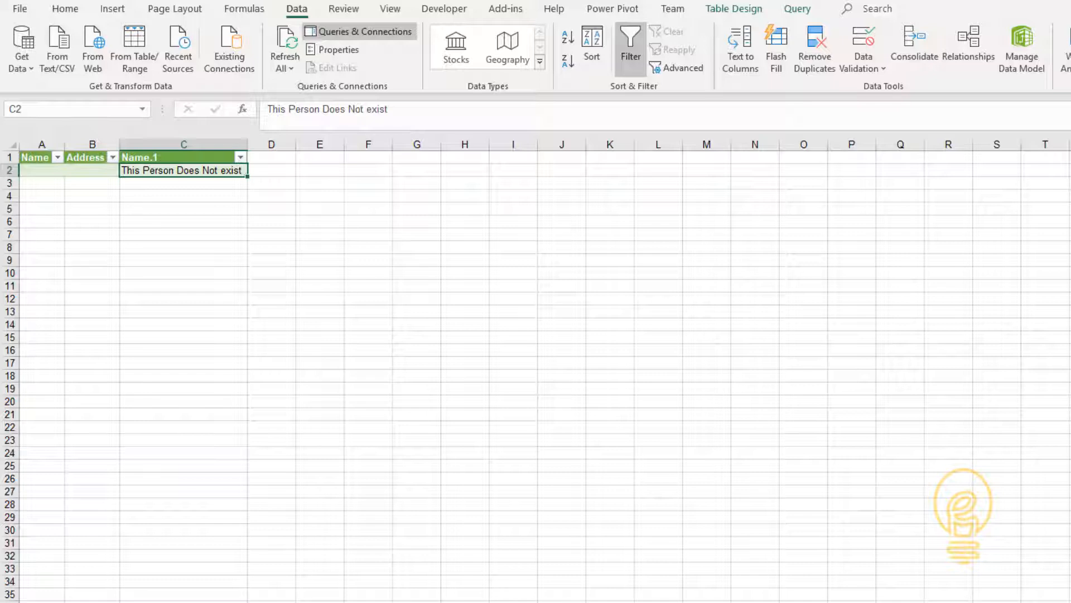
{"action": "left_click", "coordinate": [239, 195]}
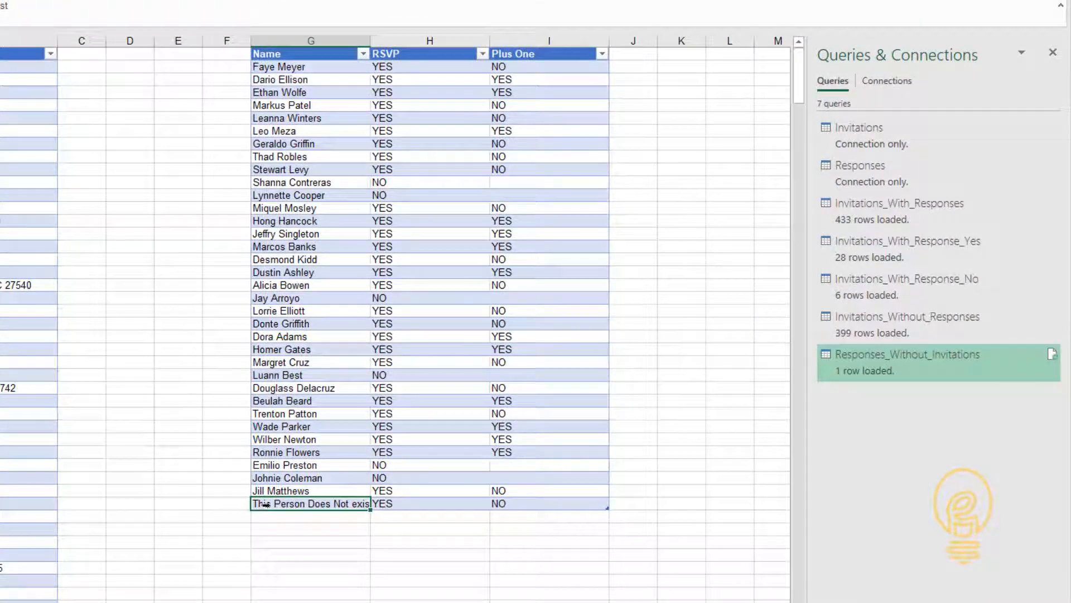
{"action": "type", "text": "Tri"}
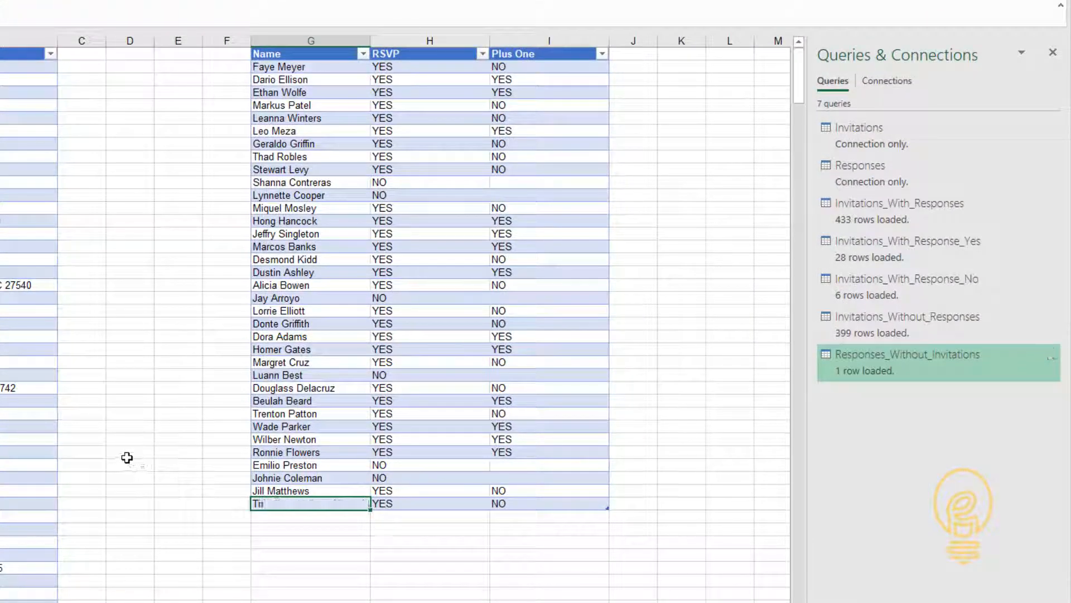
{"action": "type", "text": "cia Collier"}
{"action": "key", "text": "Return"}
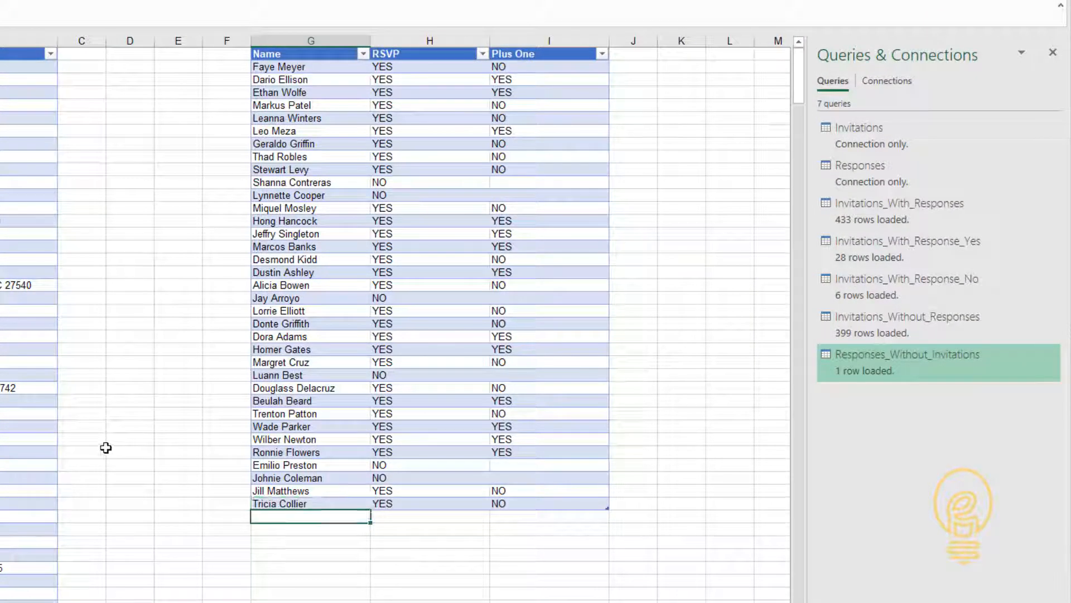
{"action": "type", "text": "Explainly"}
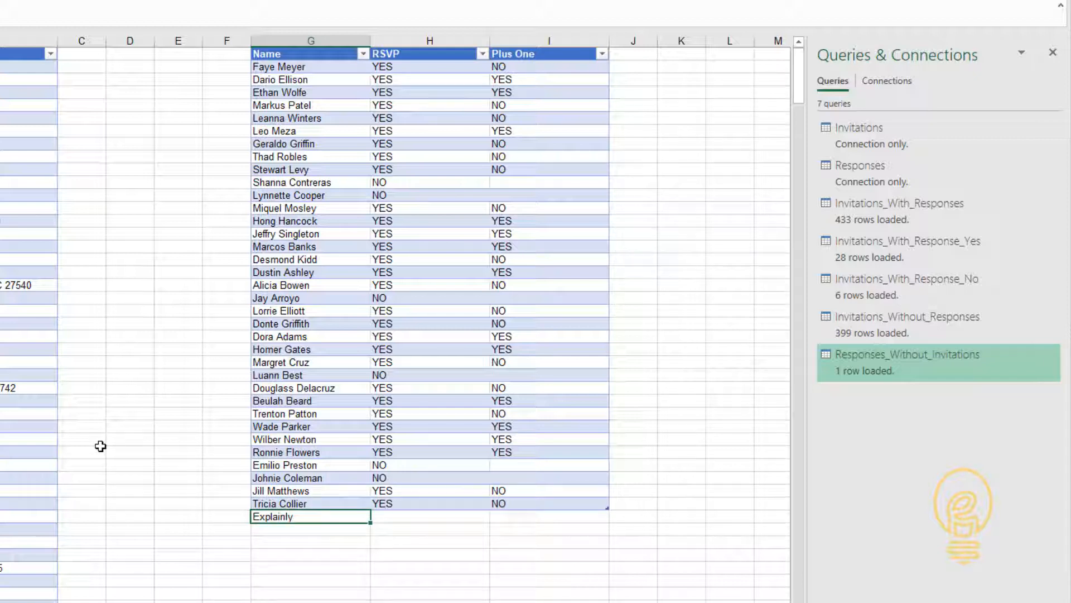
{"action": "key", "text": "Tab"}
{"action": "type", "text": "NO"}
{"action": "key", "text": "Tab"}
{"action": "type", "text": "NO"}
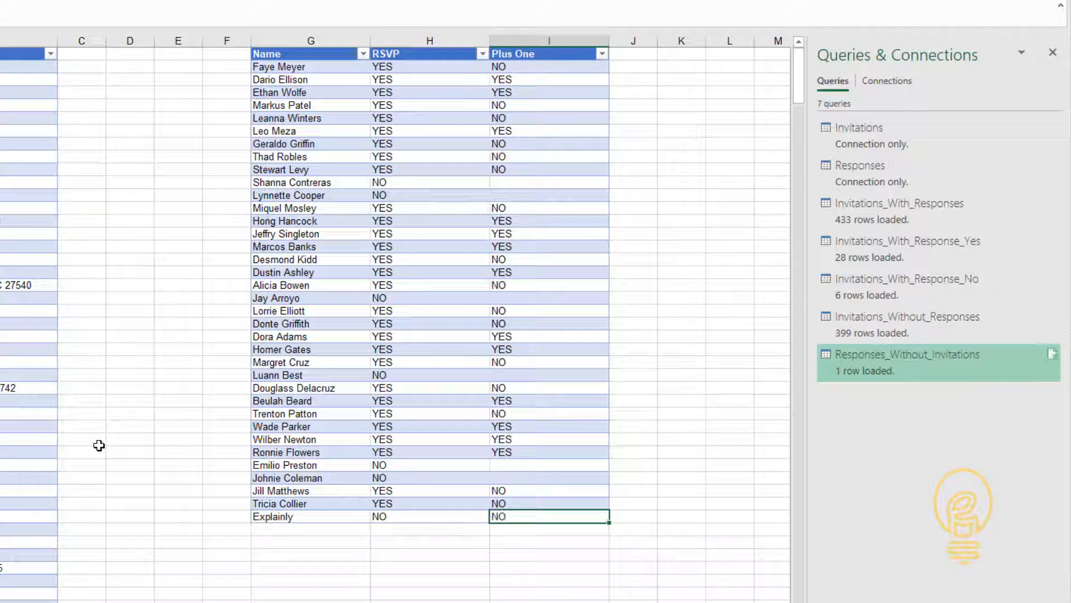
{"action": "key", "text": "Return"}
Add a Someone Else response with RSVP NO, then refresh all queries.
{"action": "type", "text": "S"}
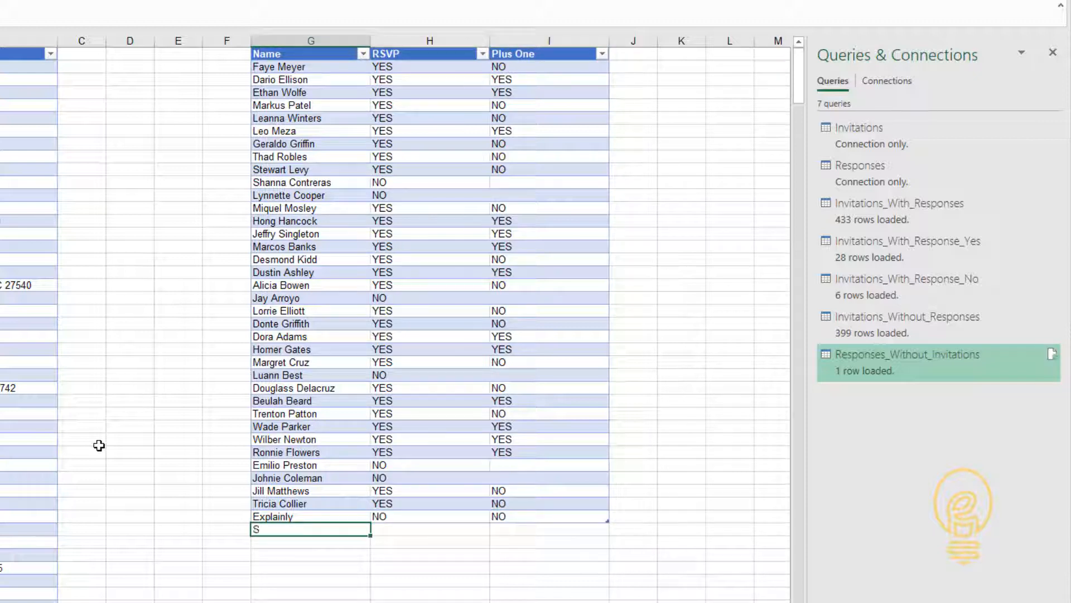
{"action": "type", "text": "omeone Else"}
{"action": "key", "text": "Tab"}
{"action": "type", "text": "NO"}
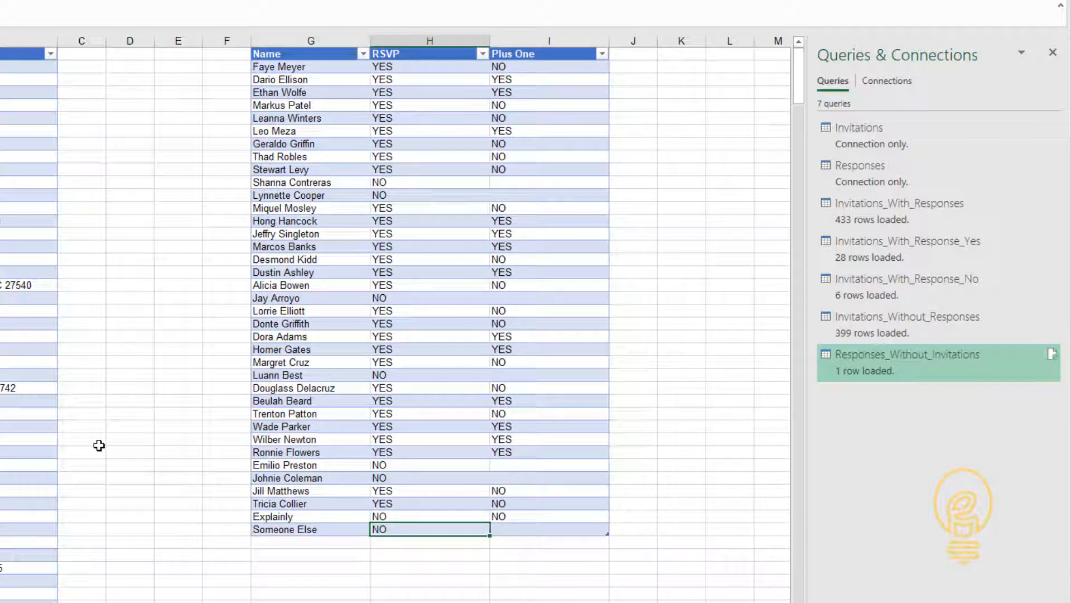
{"action": "key", "text": "Tab"}
{"action": "key", "text": "Return"}
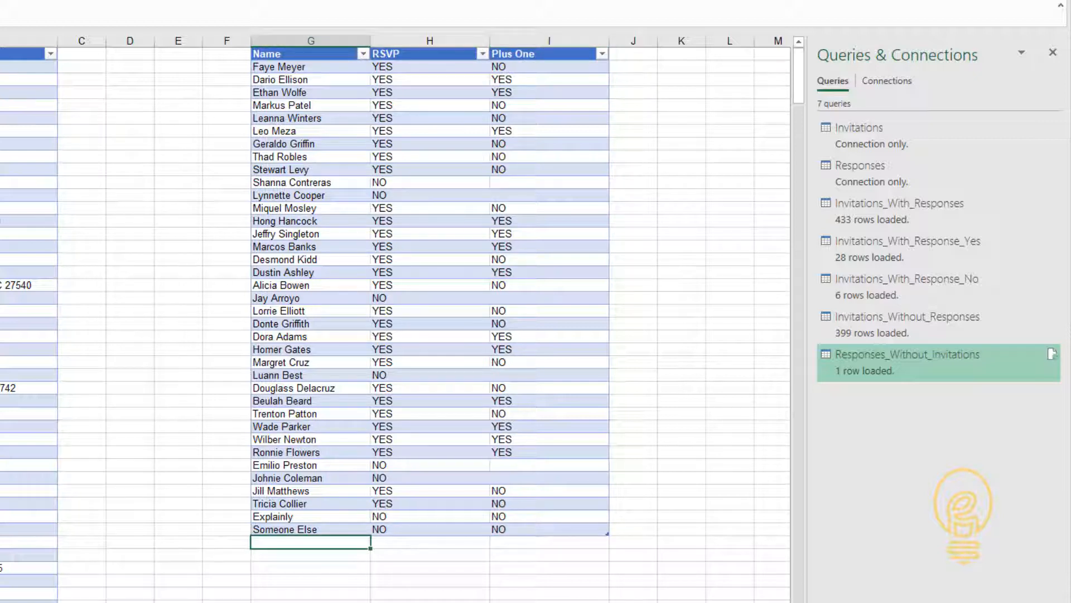
{"action": "key", "text": "ctrl+alt+F5"}
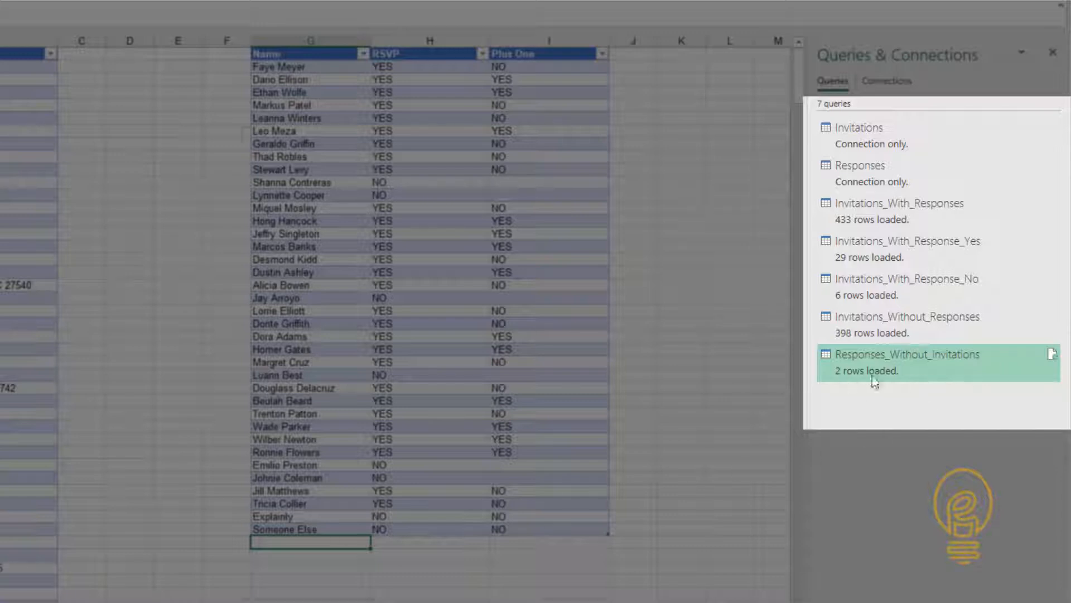
{"action": "mouse_move", "coordinate": [891, 335]}
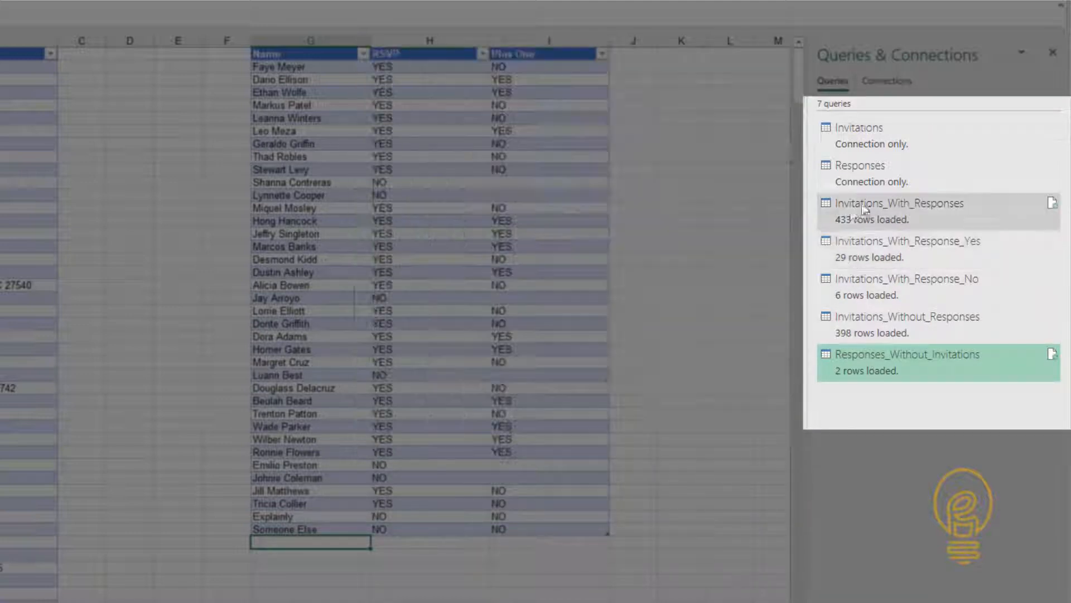
{"action": "left_click", "coordinate": [887, 218]}
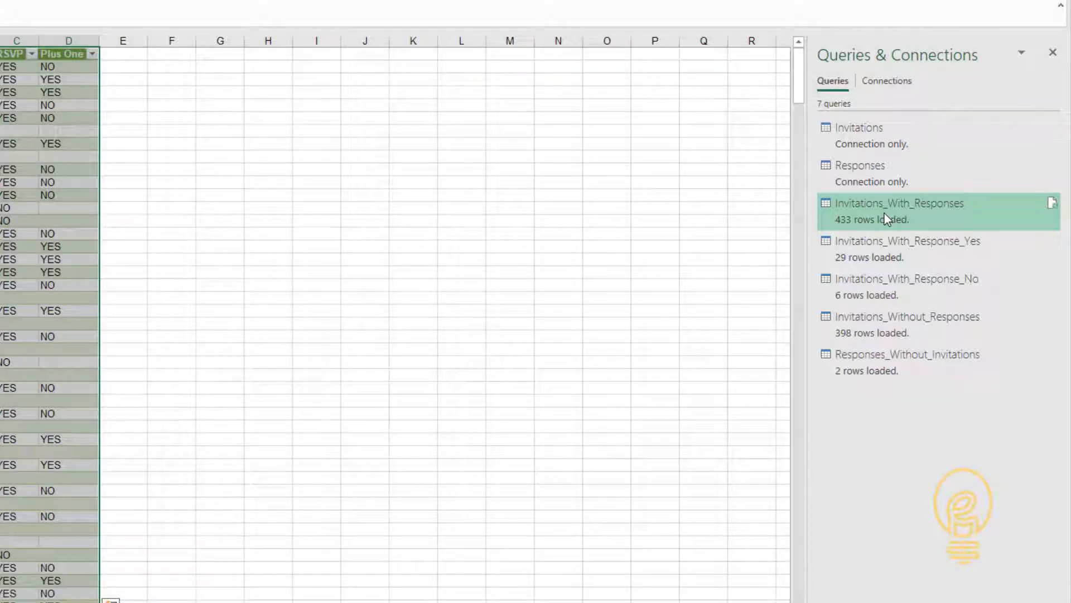
{"action": "left_click", "coordinate": [906, 250]}
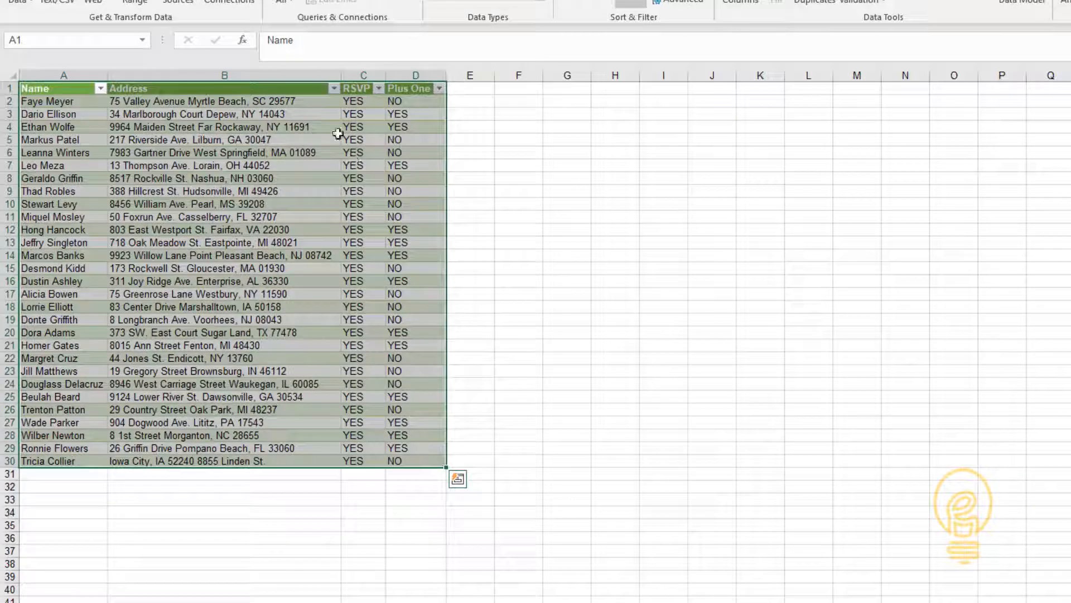
{"action": "left_click", "coordinate": [14, 462]}
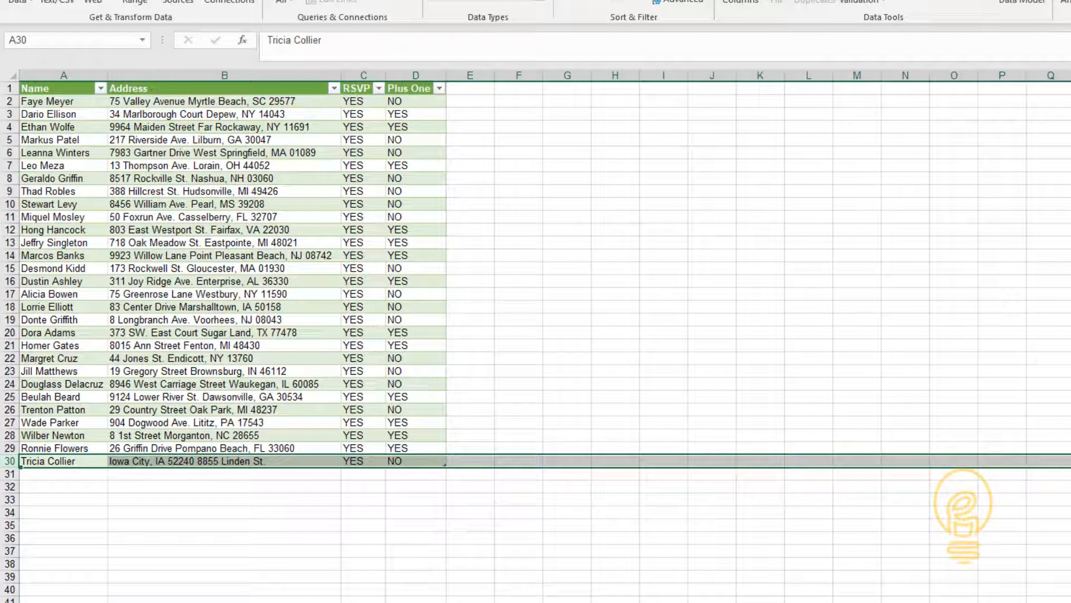
Check the NO responders, then confirm Explainly and Someone Else in Responses_Without_Invitations.
{"action": "left_click", "coordinate": [1069, 279]}
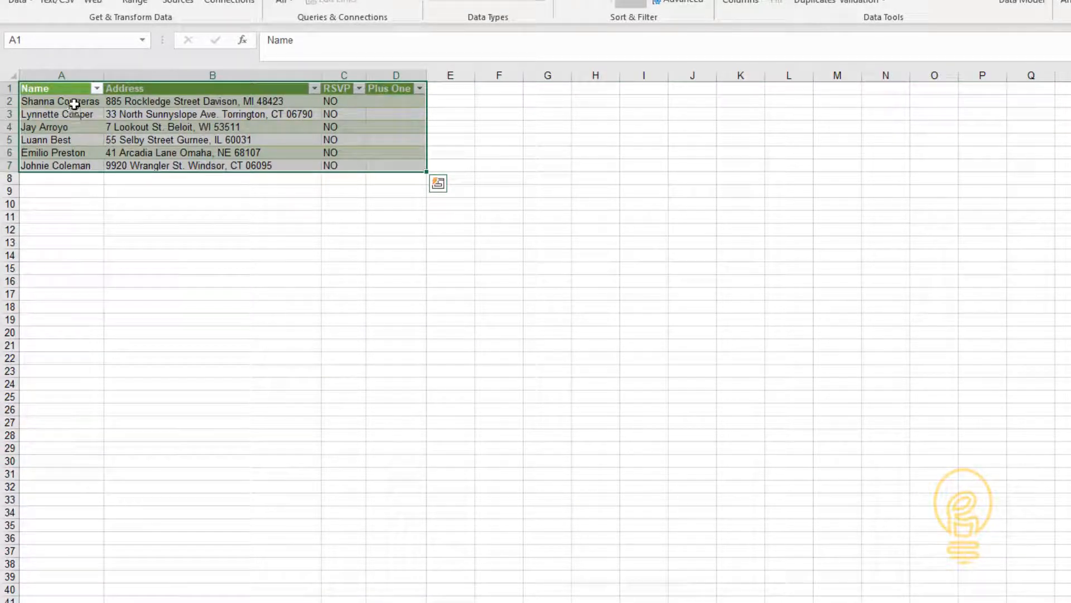
{"action": "left_click_drag", "start_coordinate": [74, 105], "coordinate": [73, 165]}
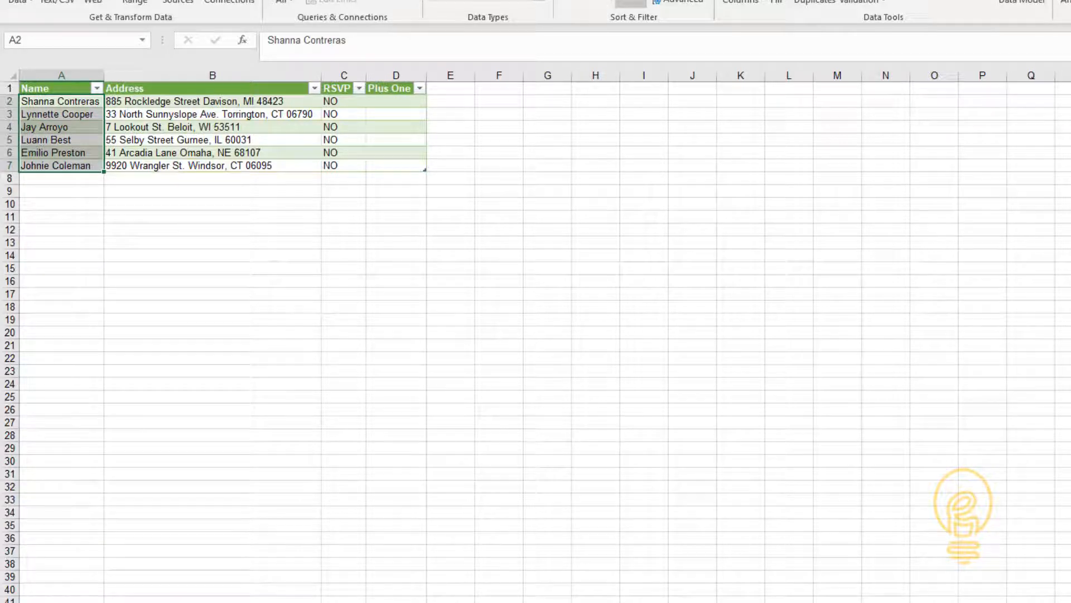
{"action": "left_click", "coordinate": [1069, 268]}
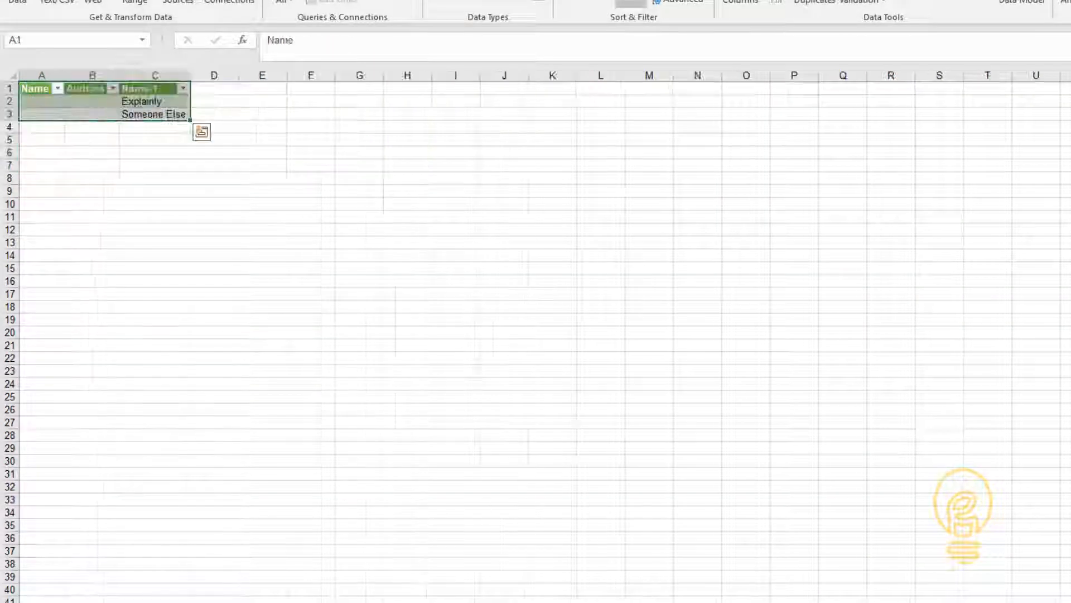
{"action": "left_click", "coordinate": [111, 157]}
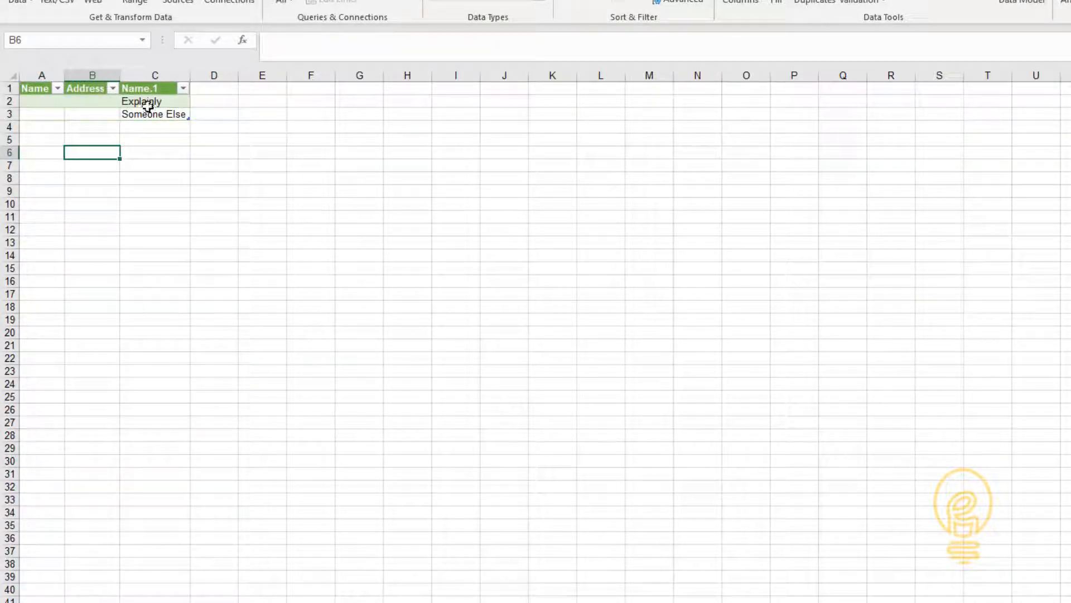
{"action": "left_click_drag", "start_coordinate": [147, 104], "coordinate": [148, 116]}
{"action": "left_click", "coordinate": [184, 140]}
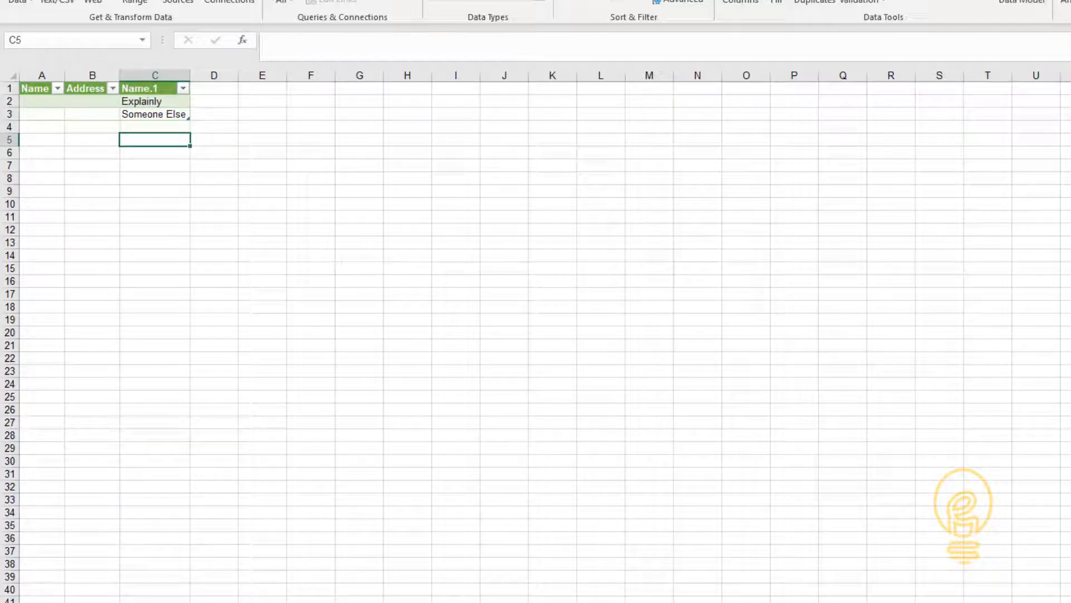